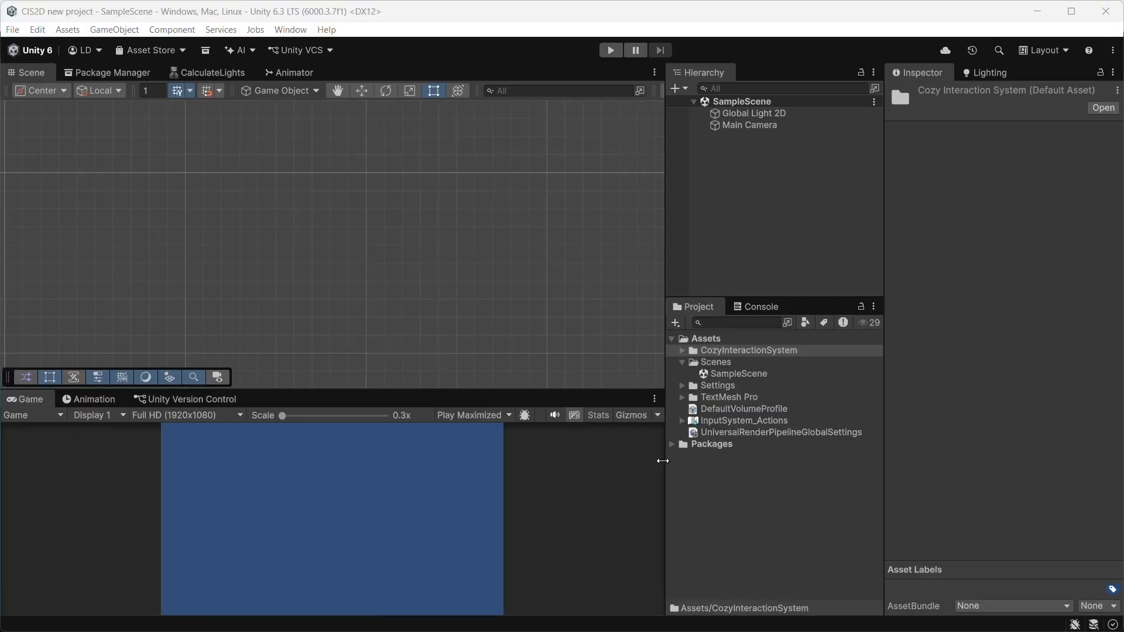
- Open the CIS_DemoScene example scene from the CozyInteractionSystem assets and frame the room in the scene view
click(682, 351)
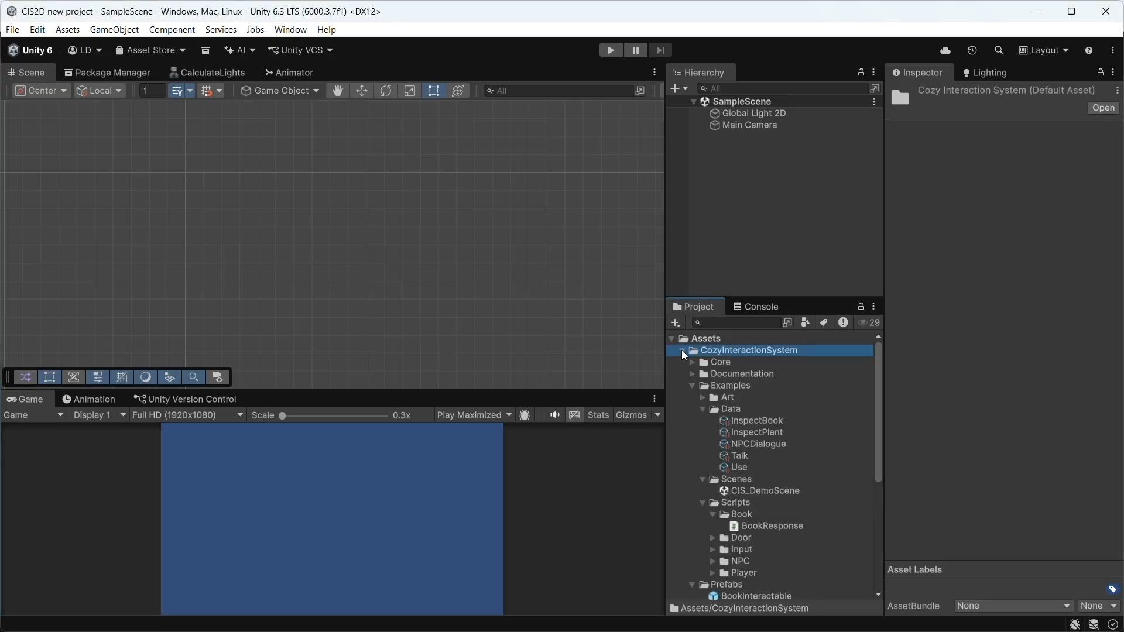
double_click(750, 491)
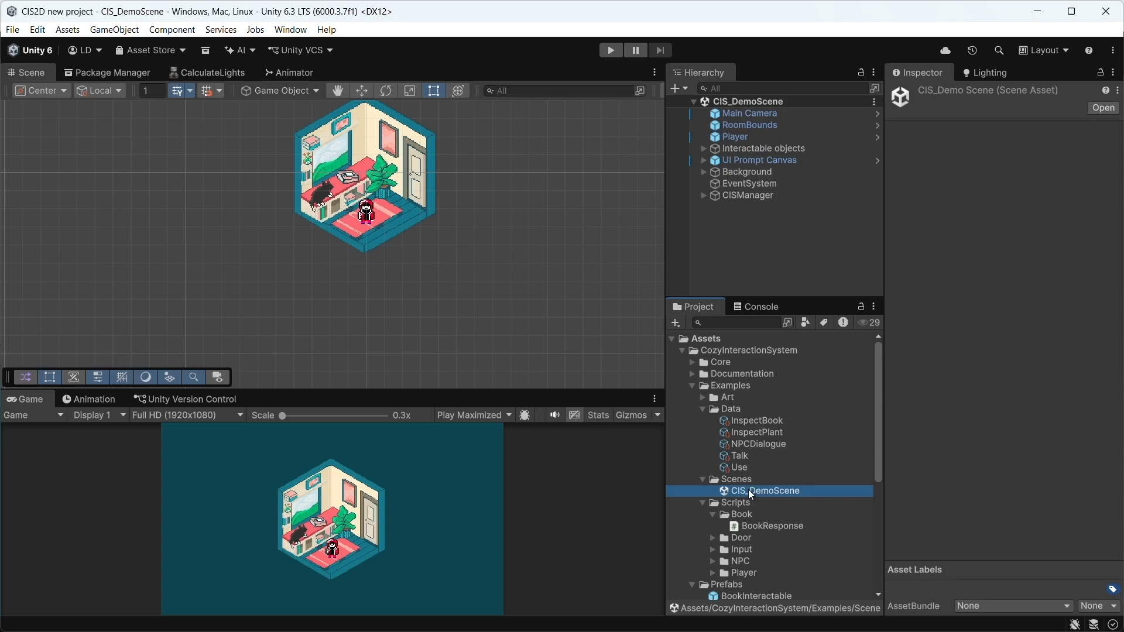
scroll(381, 256, up, 5)
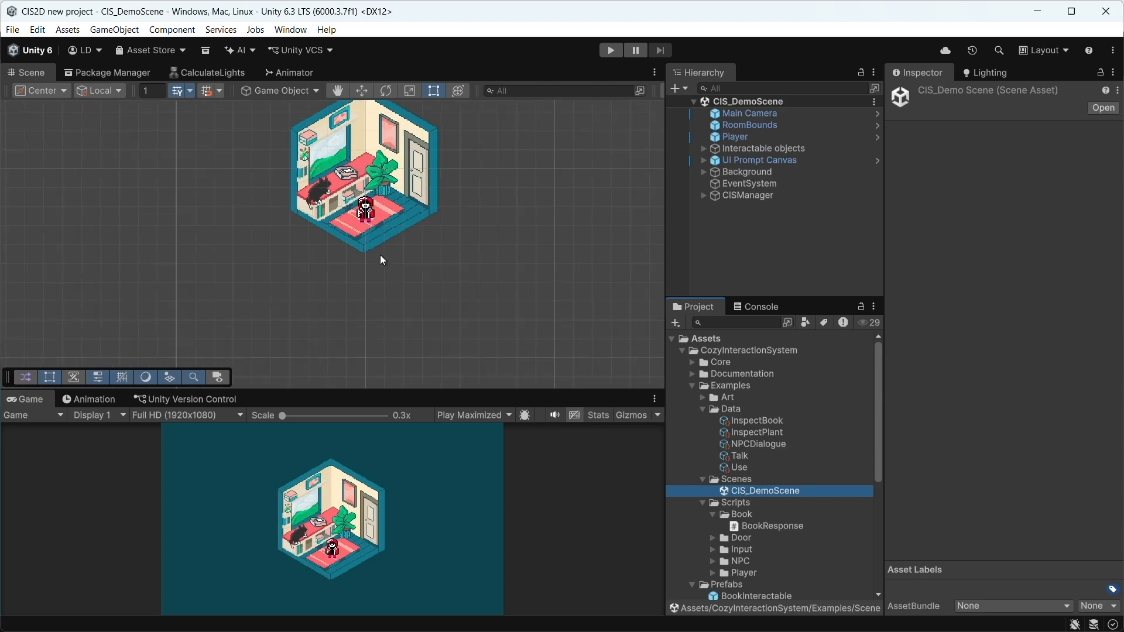
middle_drag(455, 228, 459, 328)
scroll(444, 320, up, 5)
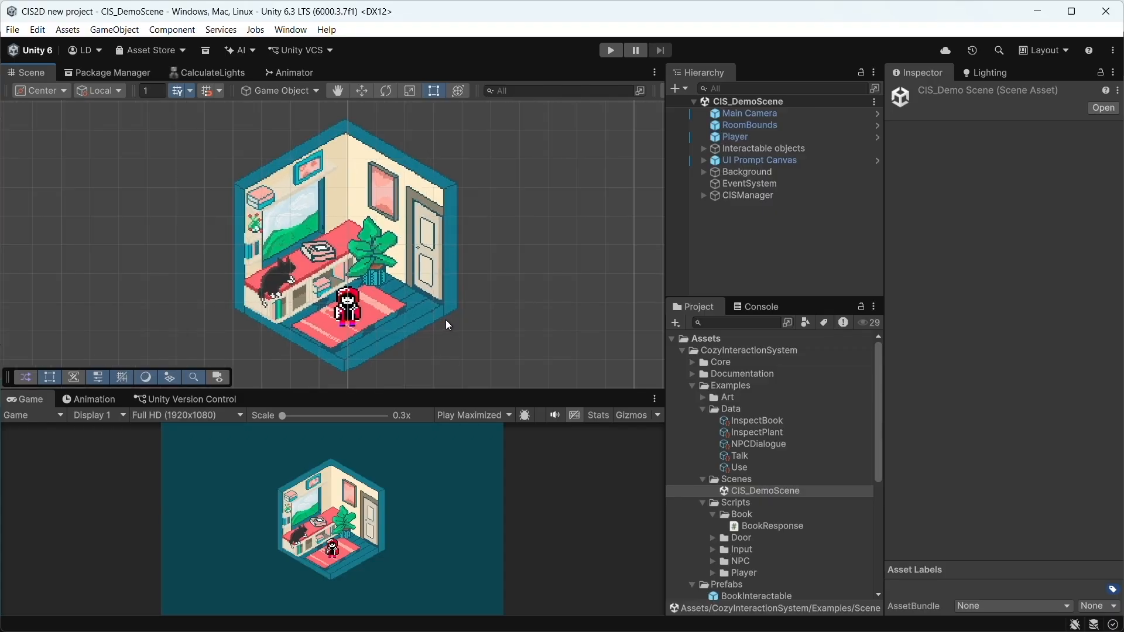
- Run the demo scene and test opening and closing the door with the player character
click(748, 195)
click(612, 53)
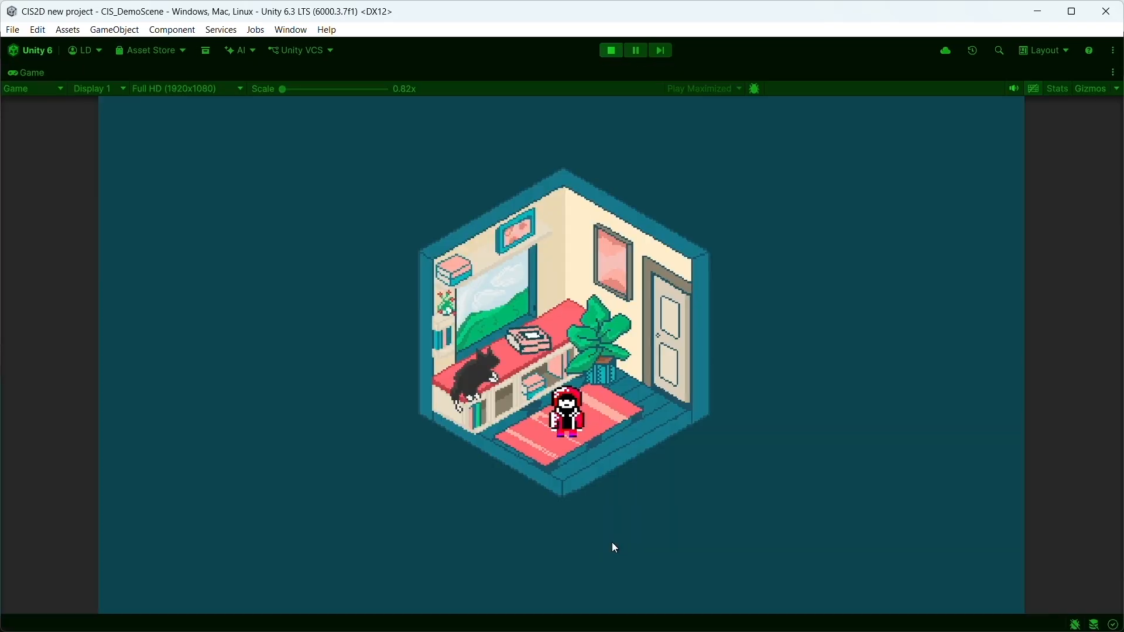
key(d)
key(w)
key(e)
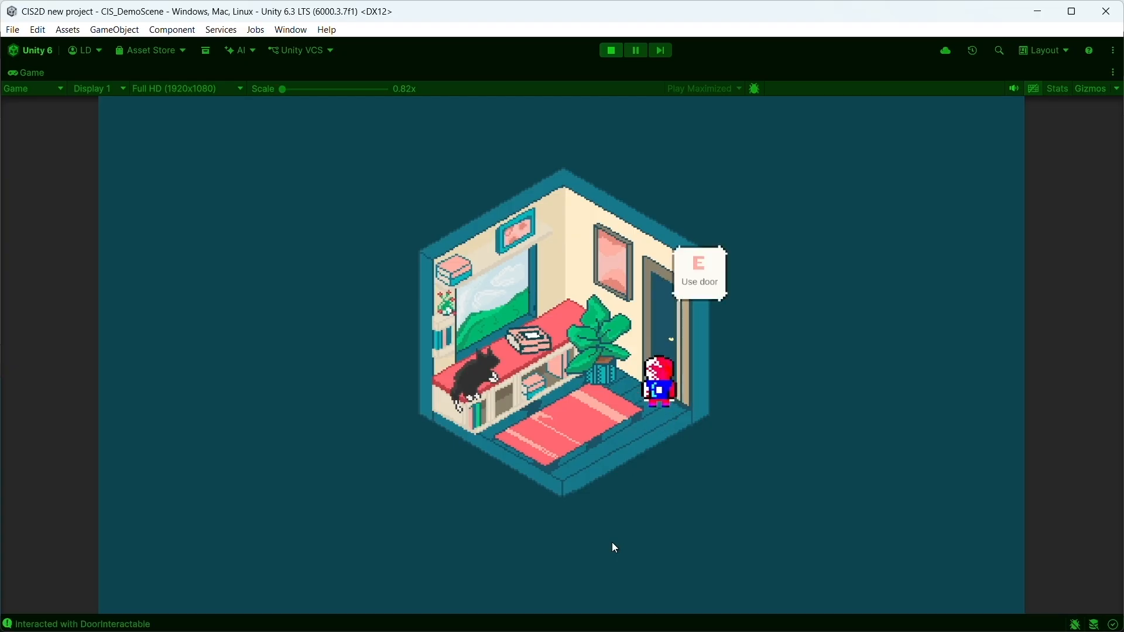
key(e)
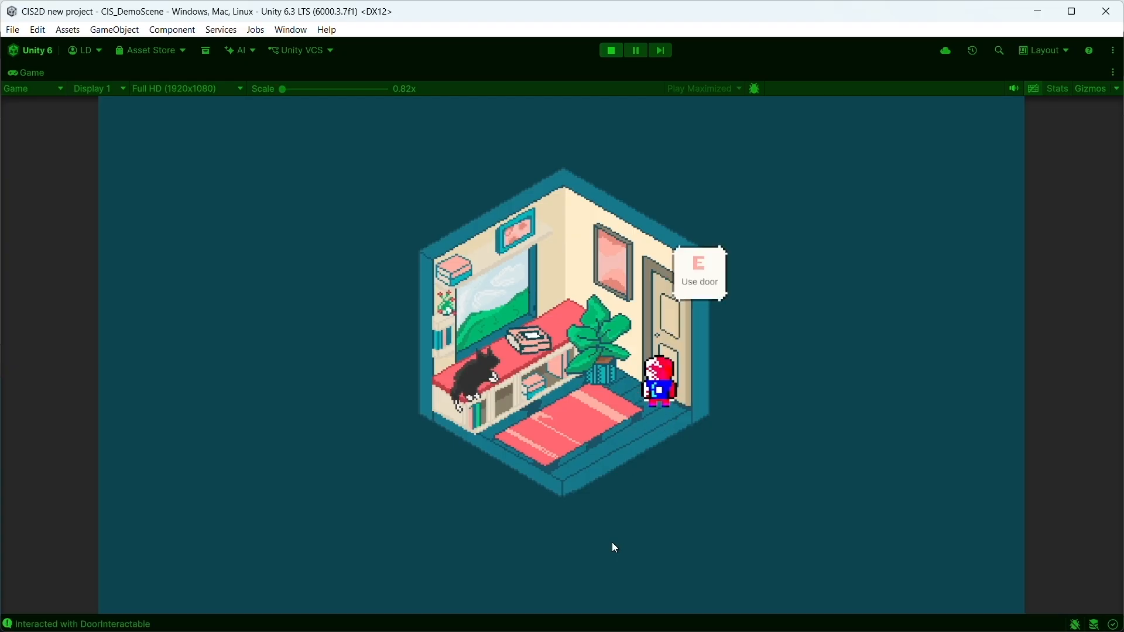
- Walk the player from the door to the book on the counter, read its note and close it
key(s)
key(a)
key(w)
key(e)
key(s)
key(a)
key(w)
key(e)
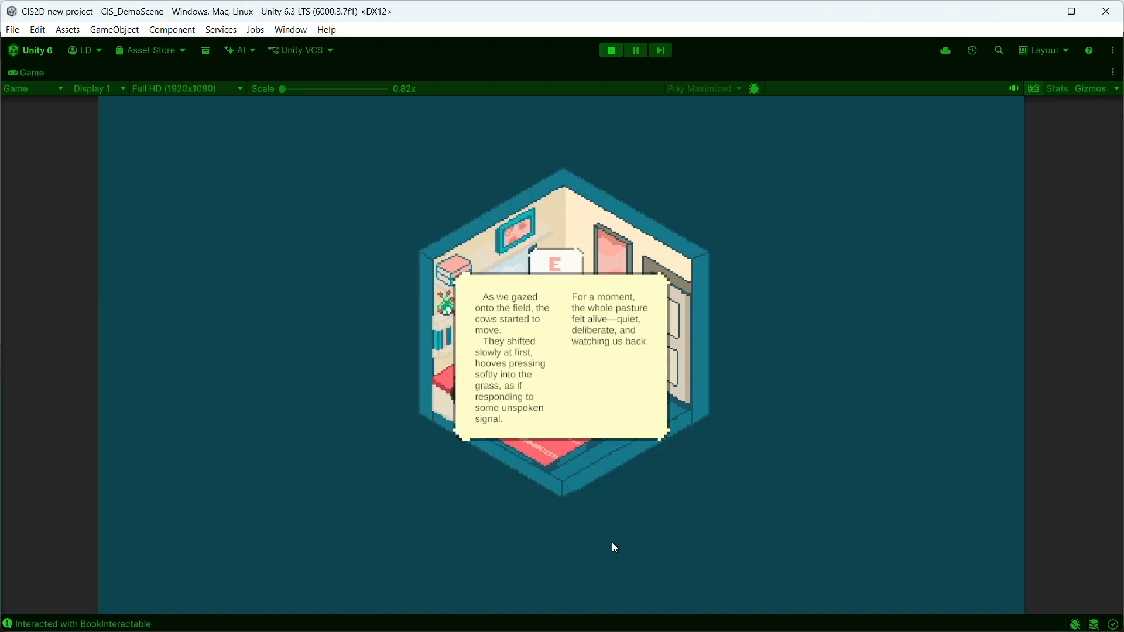
key(e)
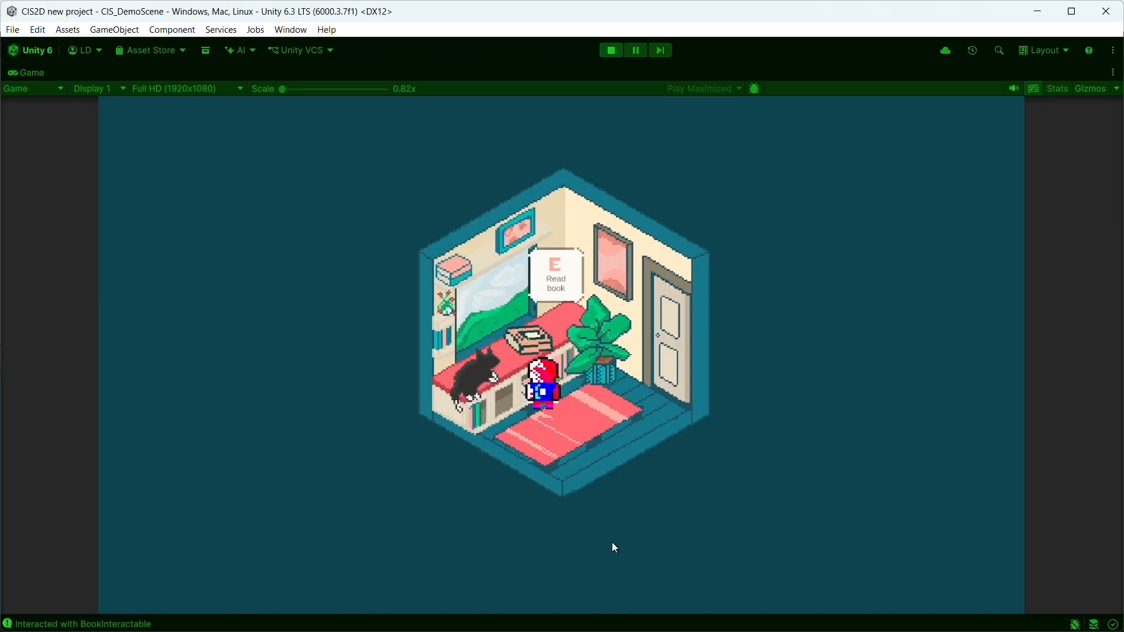
- Walk the player to the cat to test the Talk interaction, and stop the demo run
key(s)
key(a)
key(w)
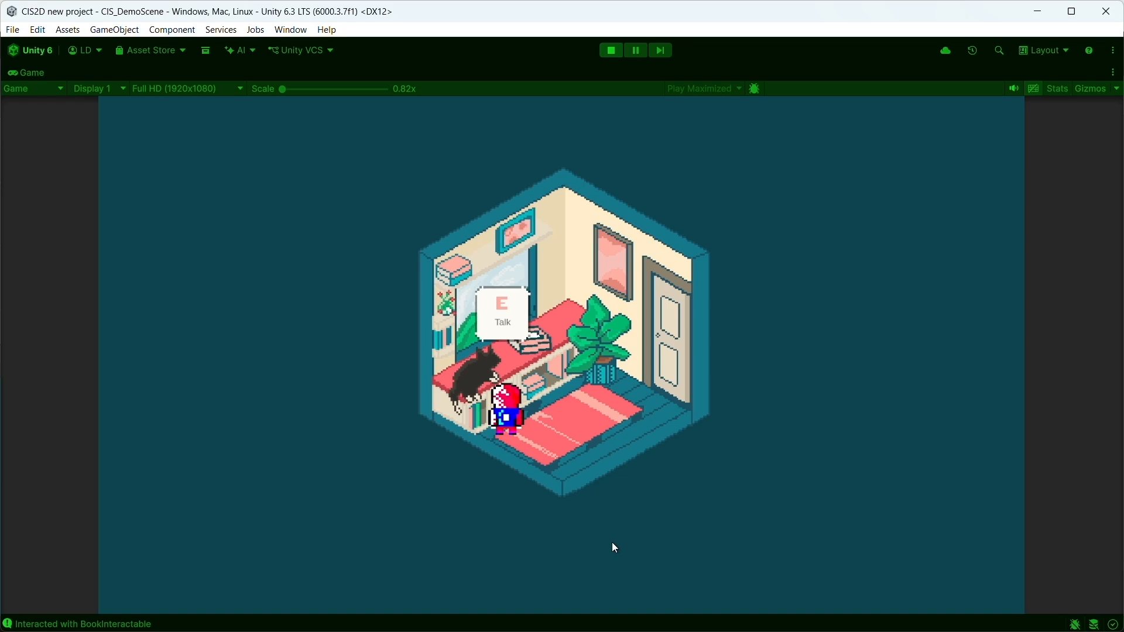
key(e)
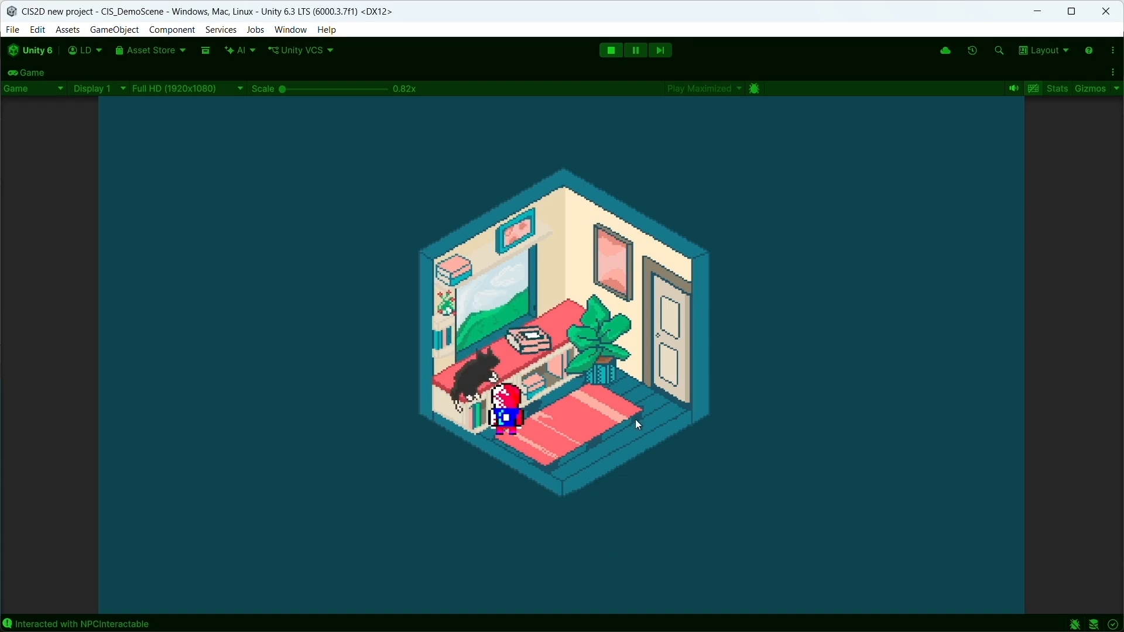
click(611, 51)
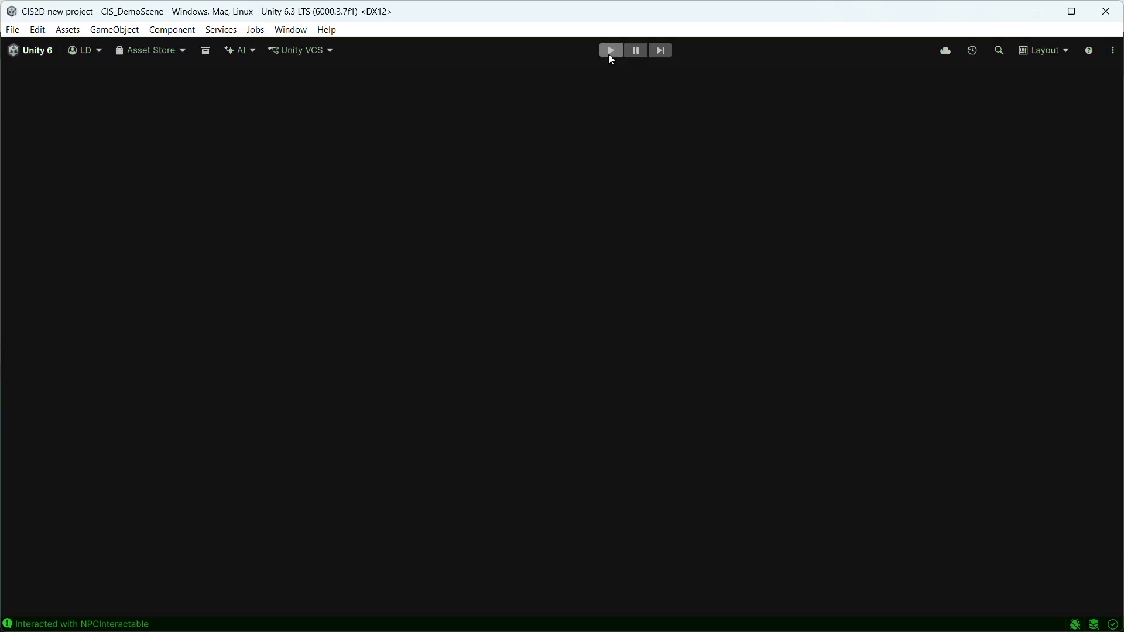
- In SampleScene, create an empty object named CISManager and give it the CIS Manager component
double_click(755, 529)
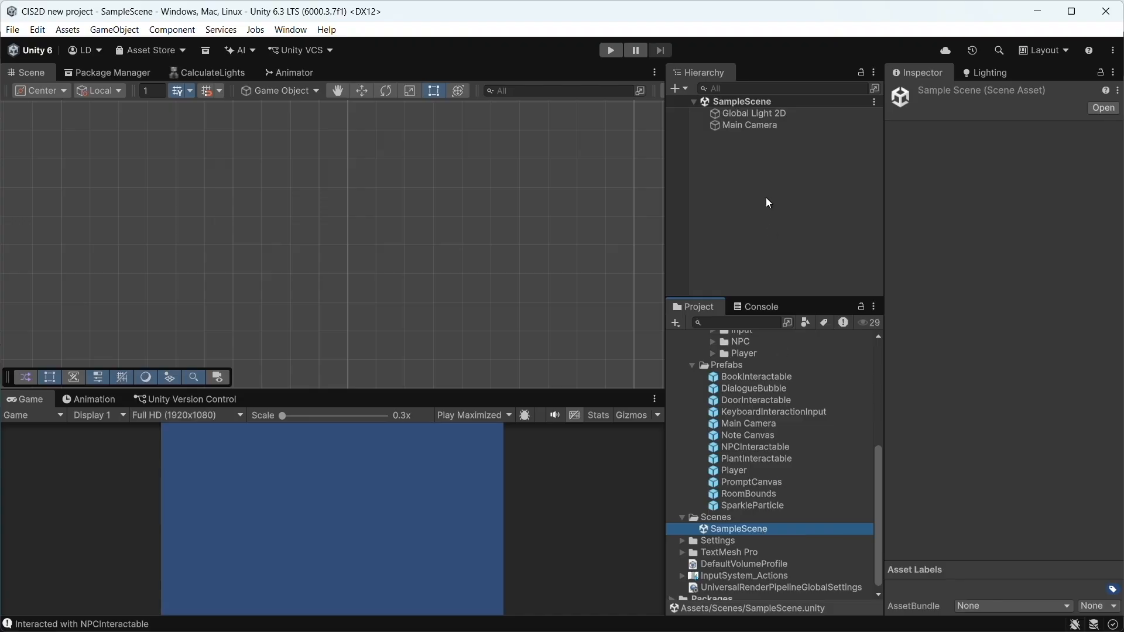
right_click(767, 177)
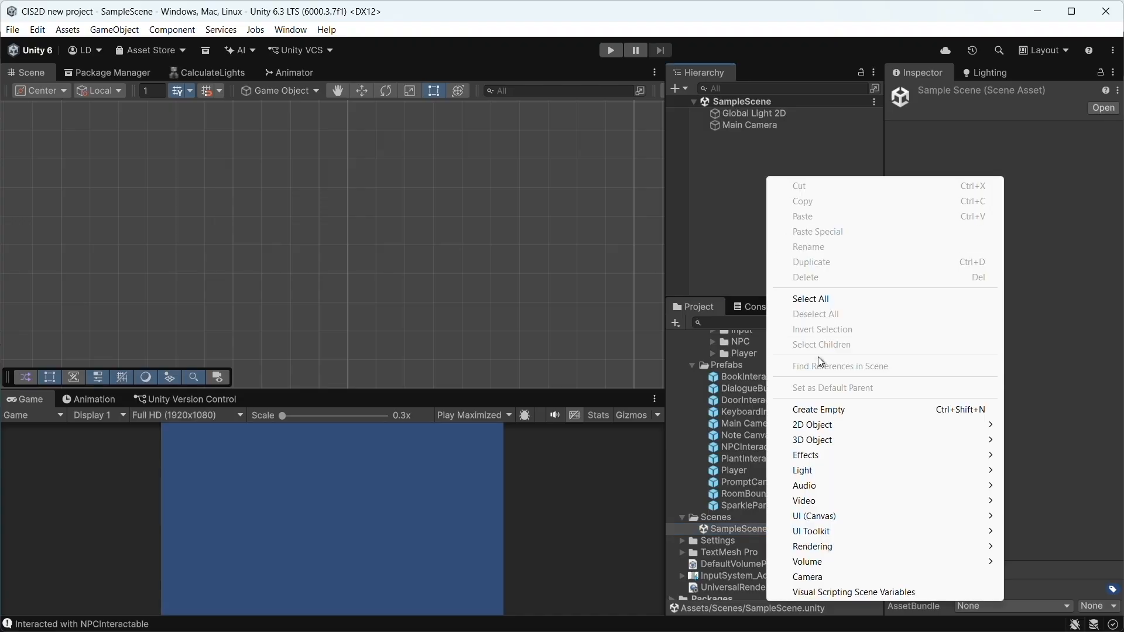
click(820, 412)
text(CISManager)
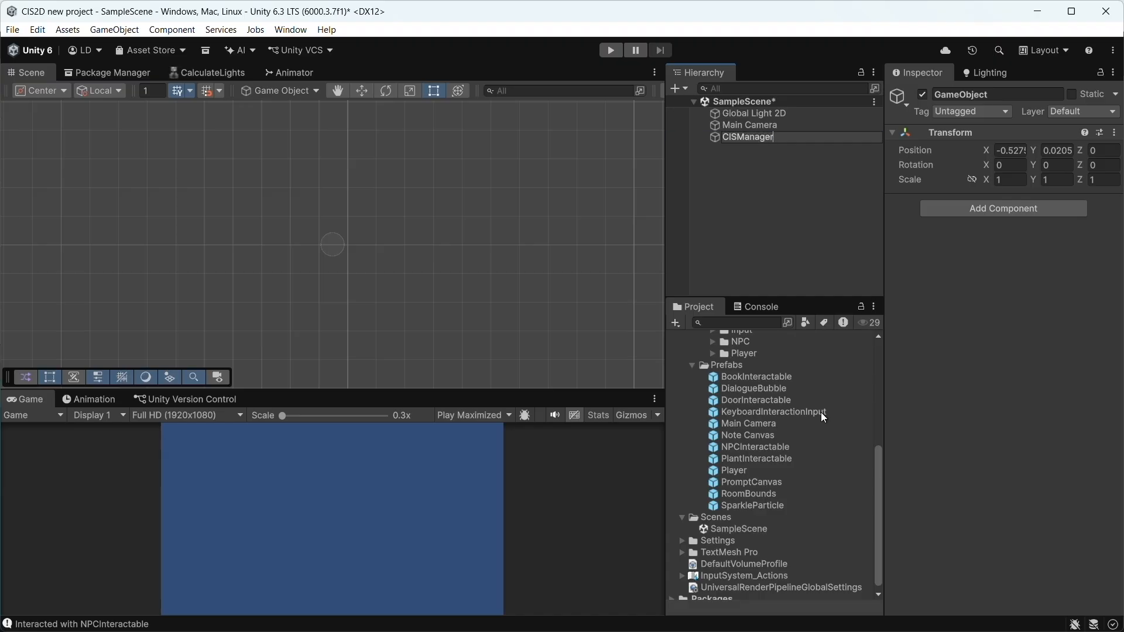
key(Return)
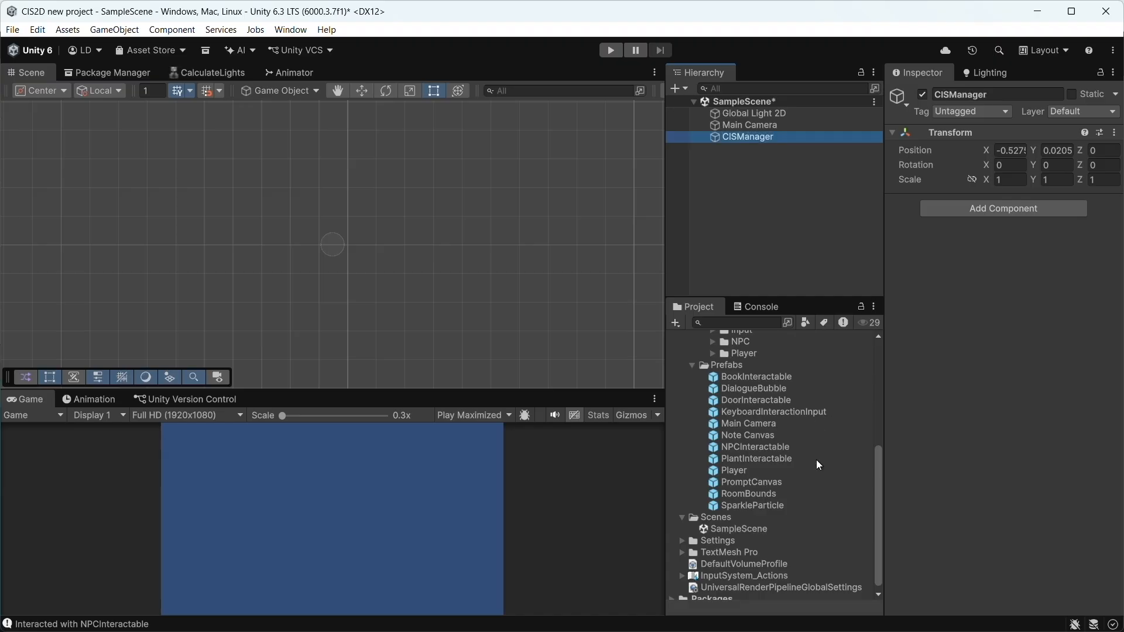
click(982, 206)
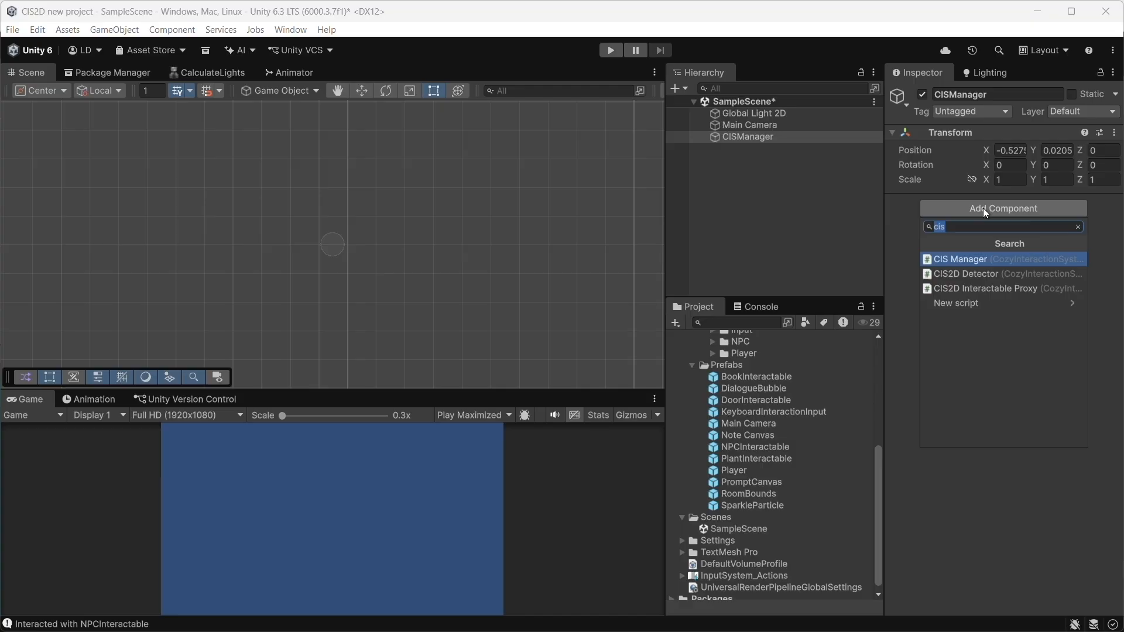
click(975, 258)
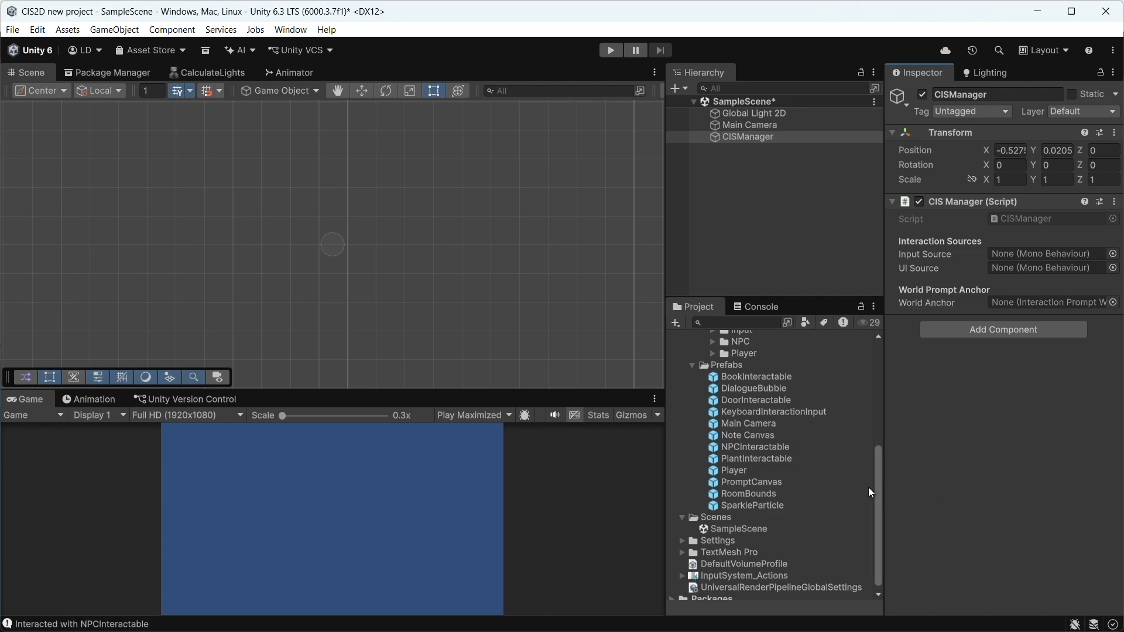
- Add the KeyboardInteractionInput prefab as a child of CISManager and assign it as the manager's Input Source
drag(730, 412, 776, 135)
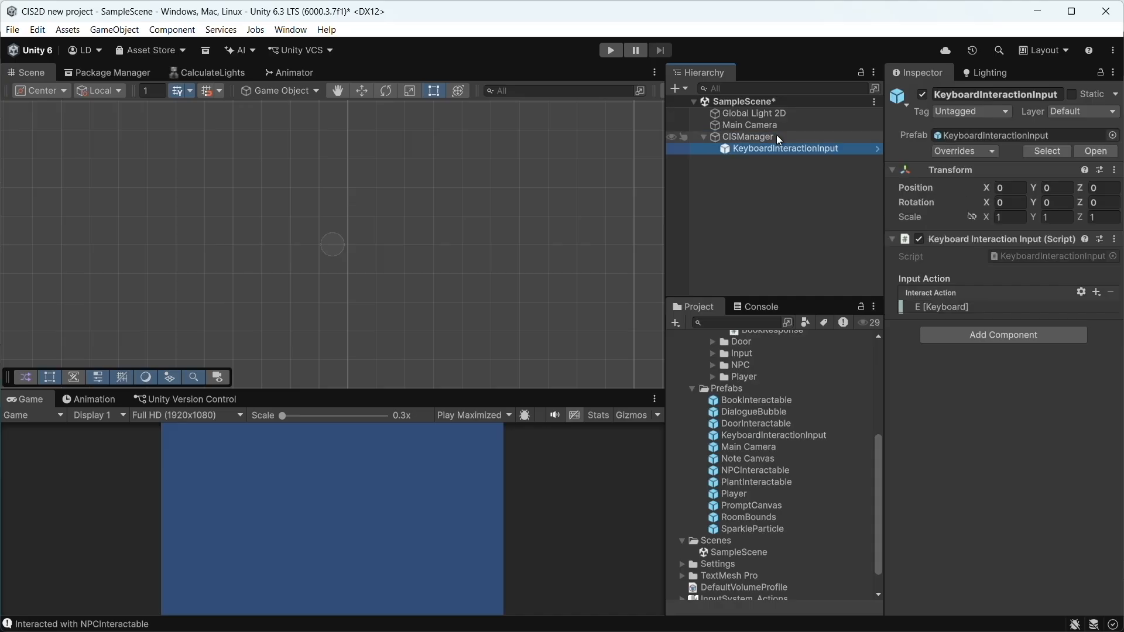
click(776, 135)
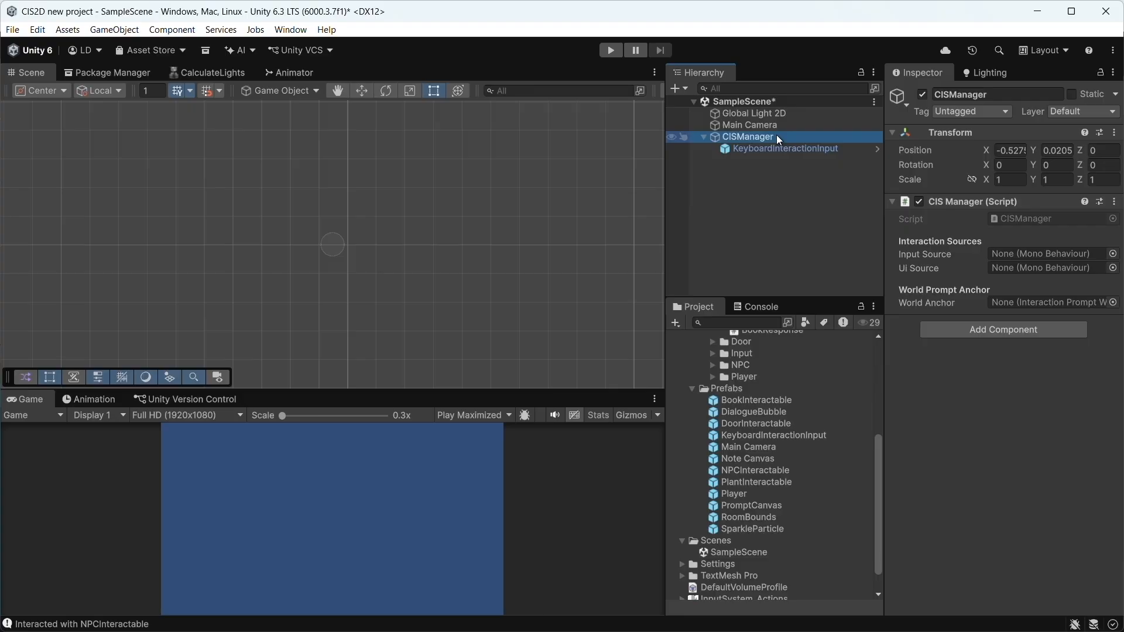
drag(748, 147, 1028, 255)
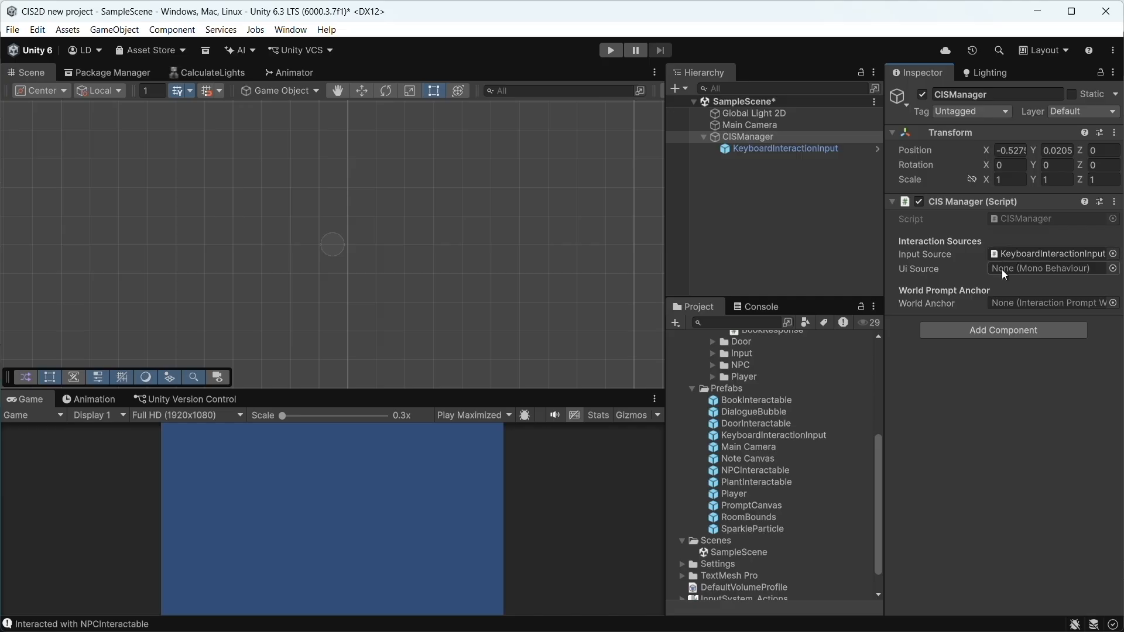
- Add the Player, Main Camera and RoomBounds prefabs together to SampleScene
click(729, 490)
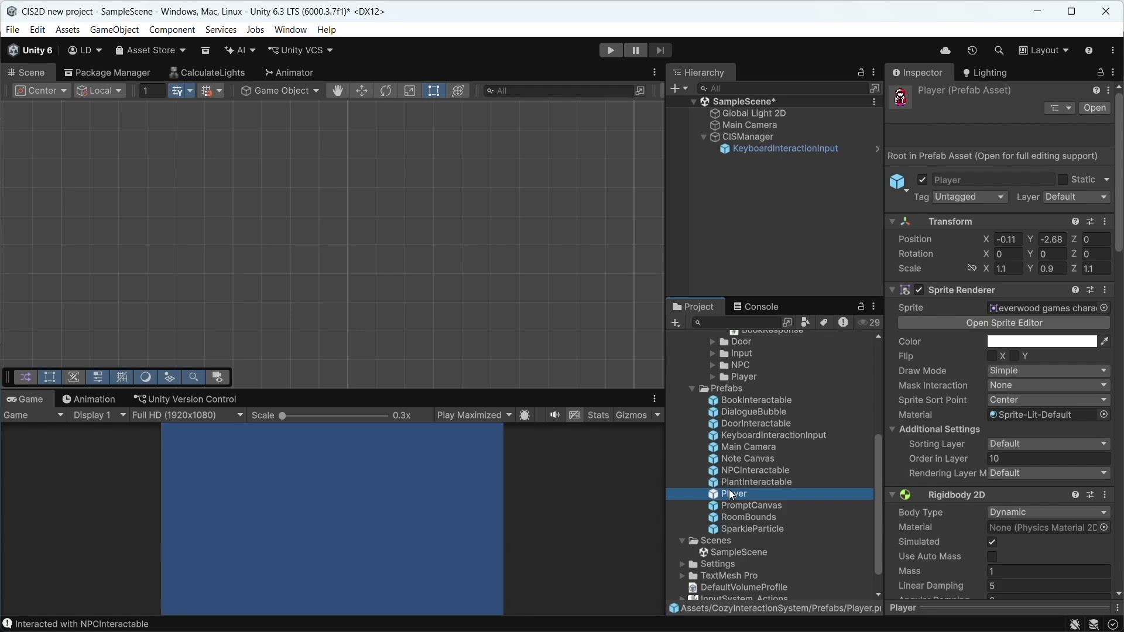
ctrl+click(734, 448)
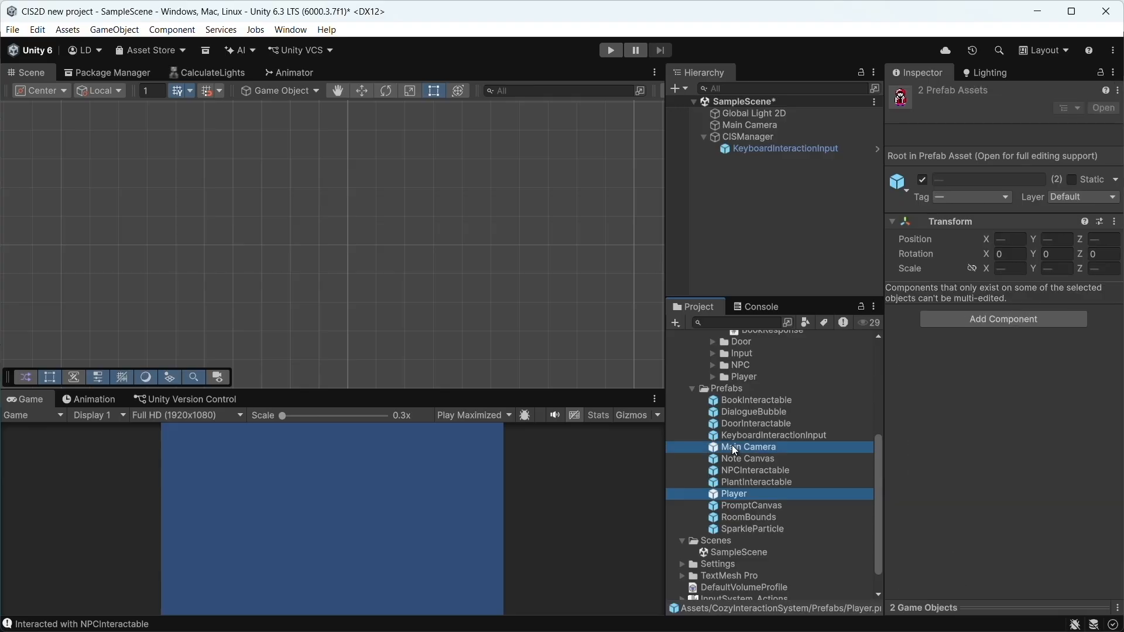
ctrl+click(735, 517)
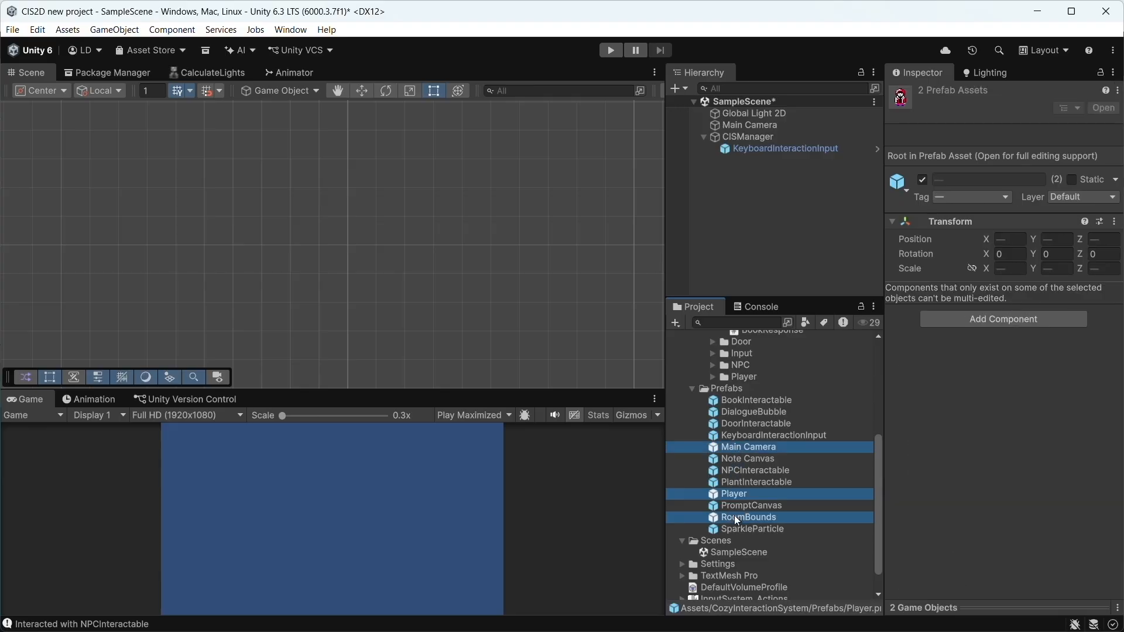
drag(713, 450, 733, 167)
drag(733, 128, 732, 131)
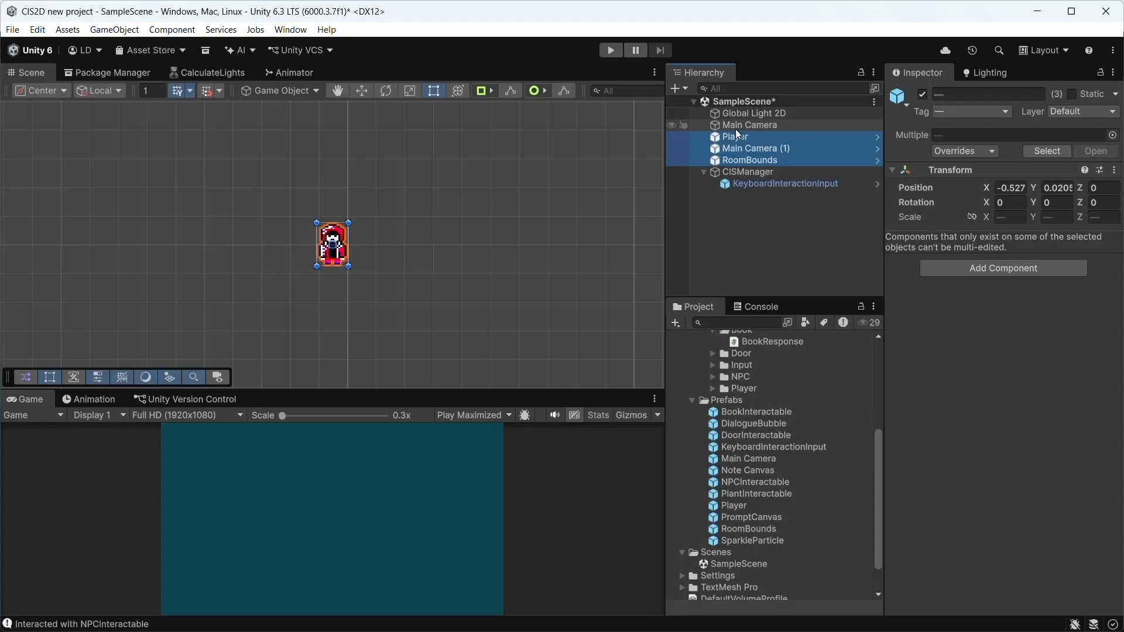
- Disable the scene's original Main Camera and set the Z position of Main Camera (1) to -10
click(742, 125)
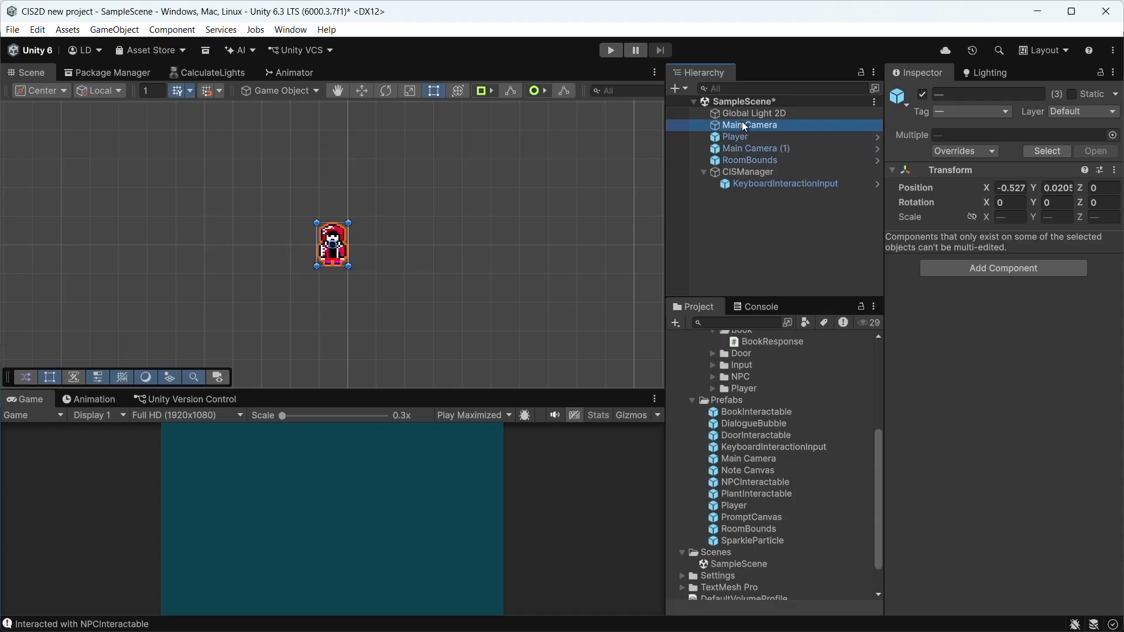
click(923, 95)
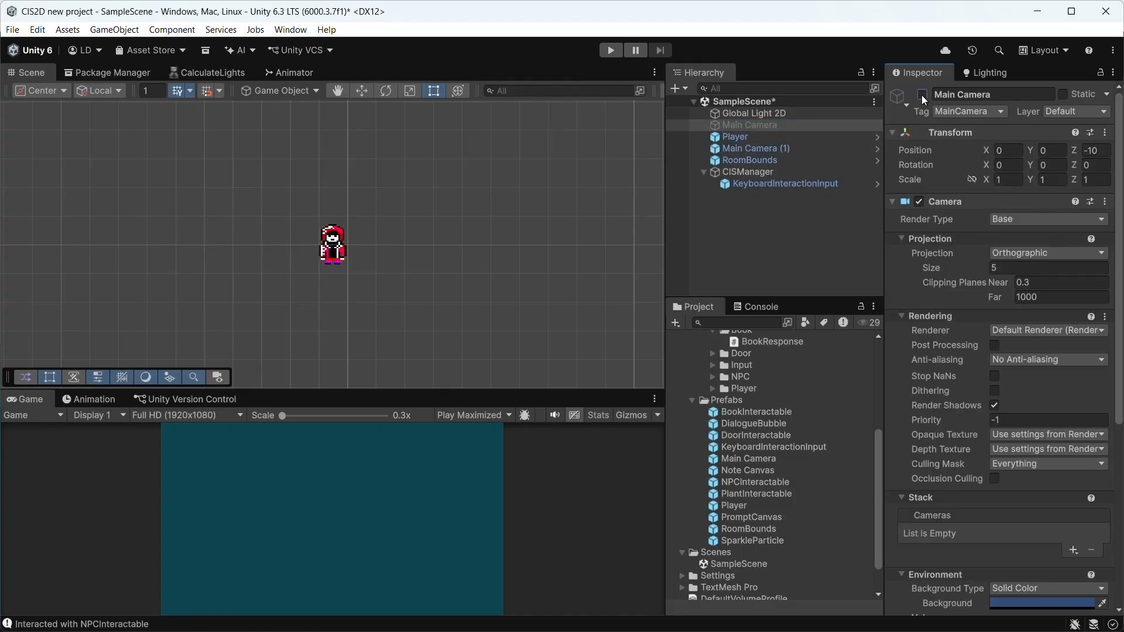
click(799, 152)
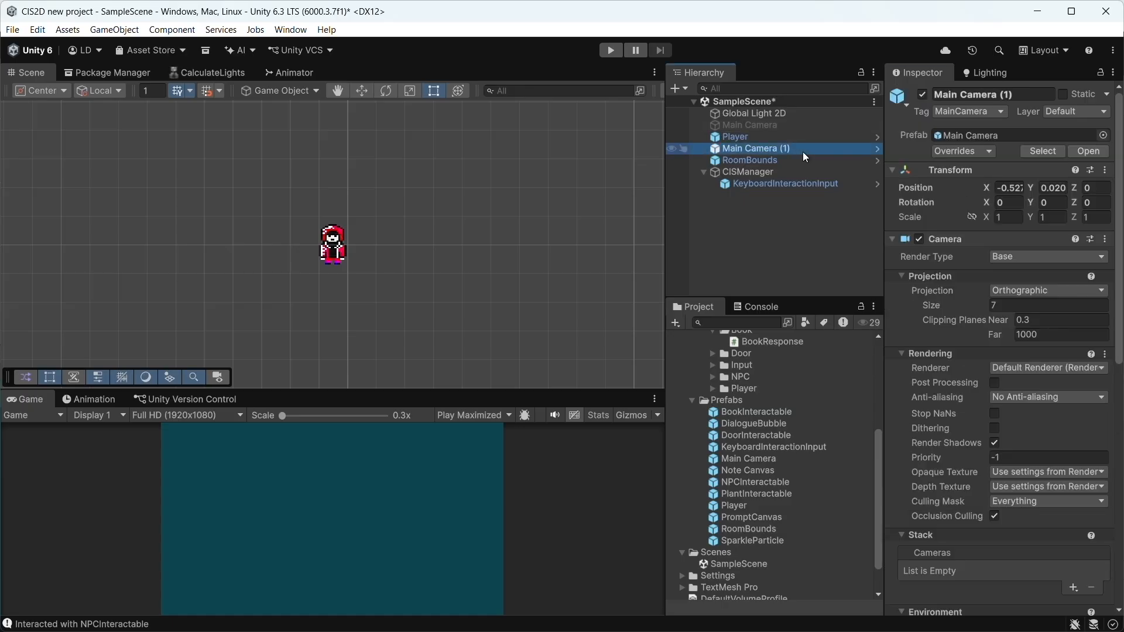
click(1095, 187)
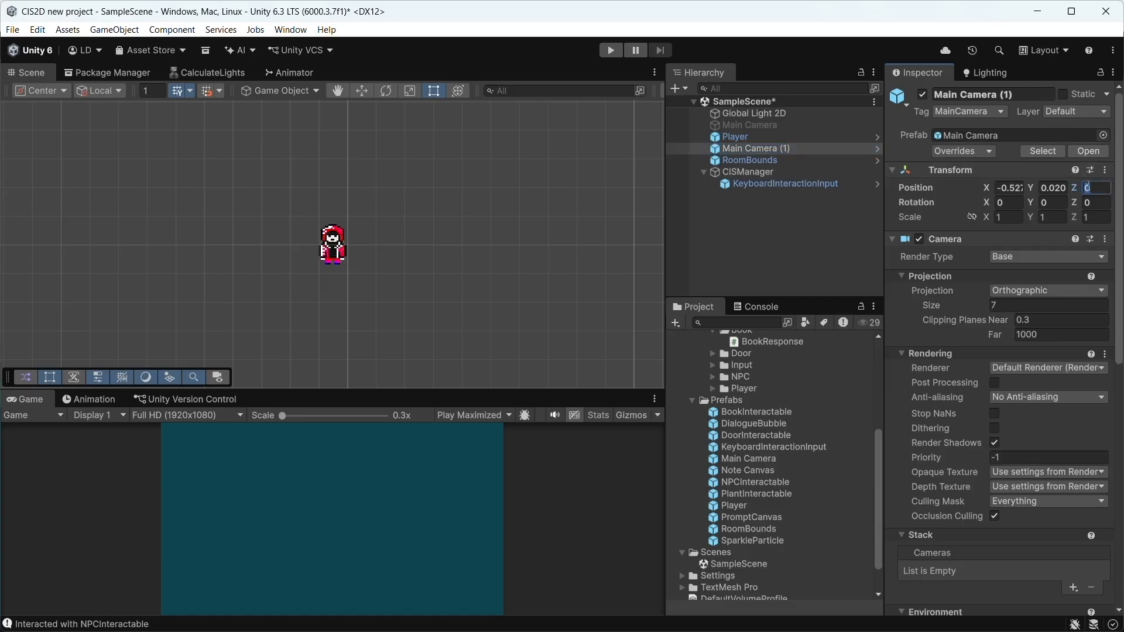
text(-10)
click(736, 150)
- In Main Camera (1)'s Camera Follow With Bounds 2D component, assign Player as Target and RoomBounds as Room Bounds
scroll(1035, 436, down, 2)
scroll(1035, 436, down, 3)
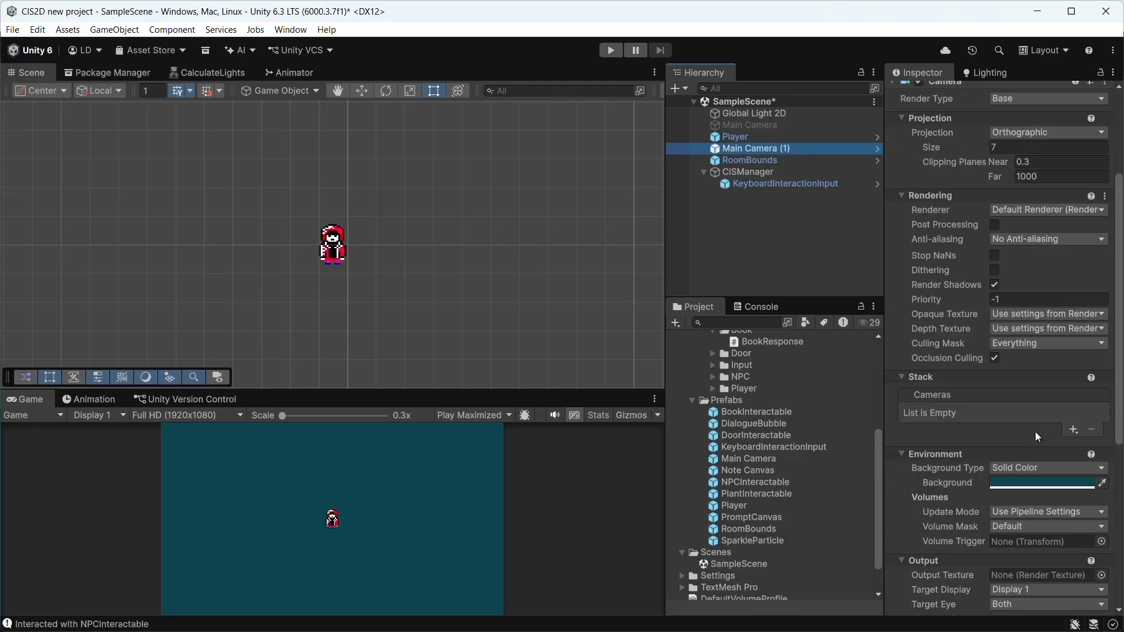
scroll(1035, 436, down, 4)
scroll(1035, 431, down, 4)
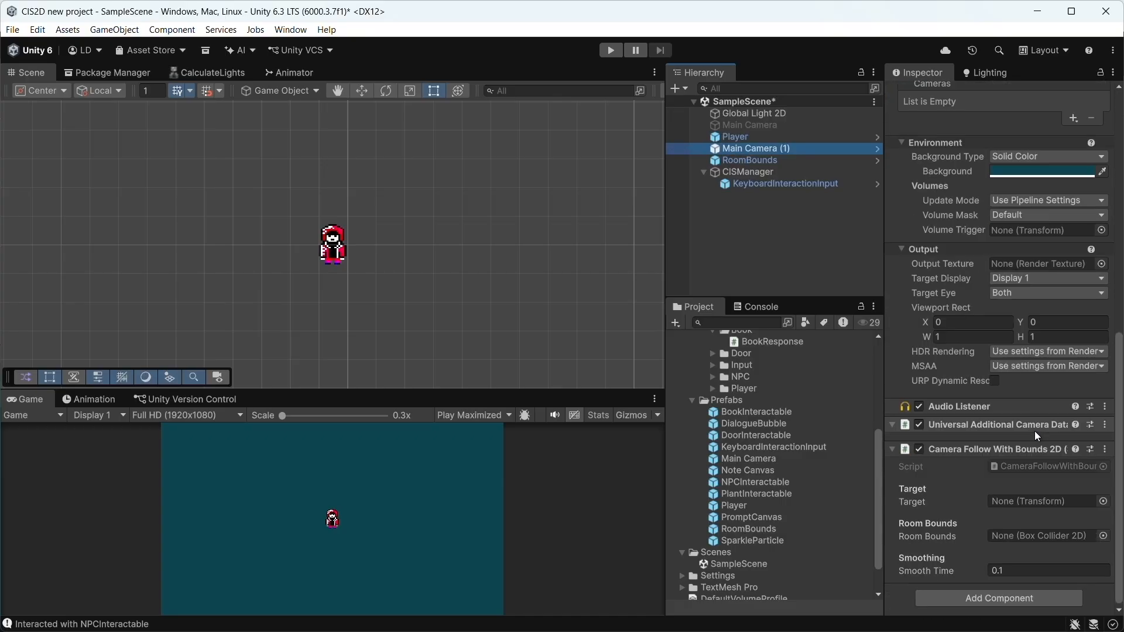
drag(734, 136, 1000, 499)
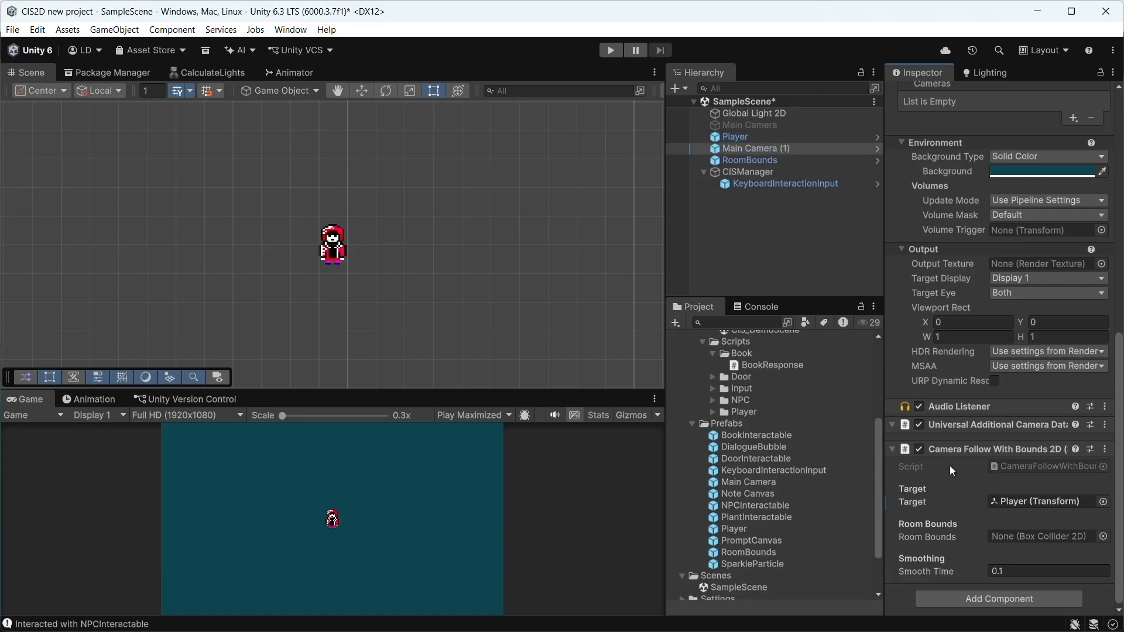
click(735, 159)
drag(736, 160, 1009, 536)
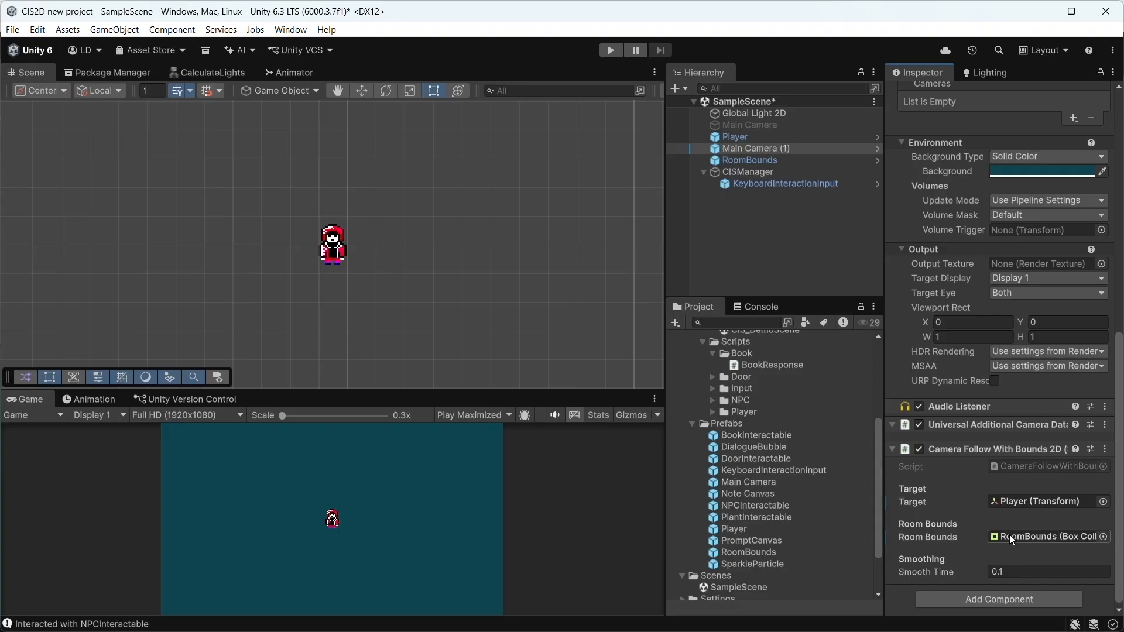
- Assign RoomBounds as the Room Bounds of the Player's Player Movement 2D component
click(737, 139)
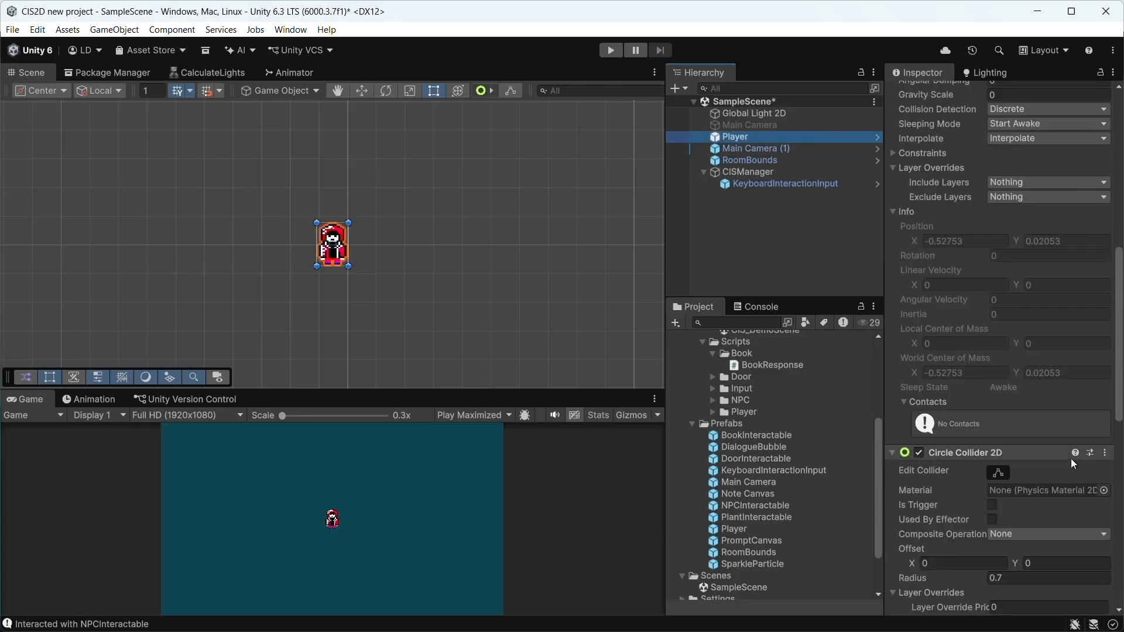
scroll(1070, 459, down, 10)
scroll(1072, 459, down, 5)
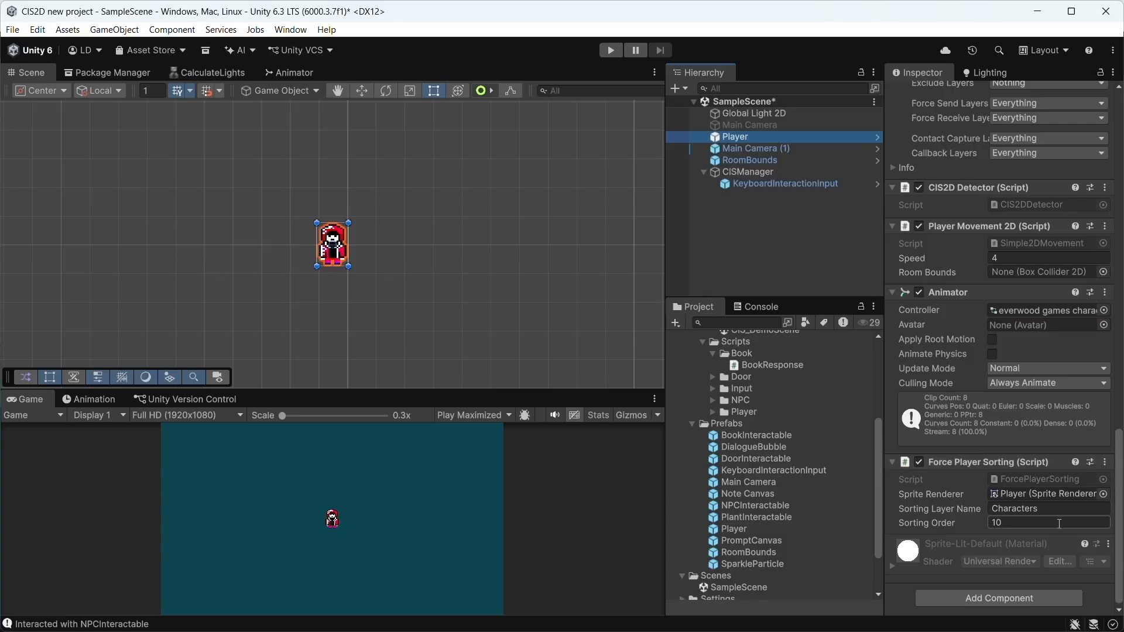
drag(744, 158, 1017, 273)
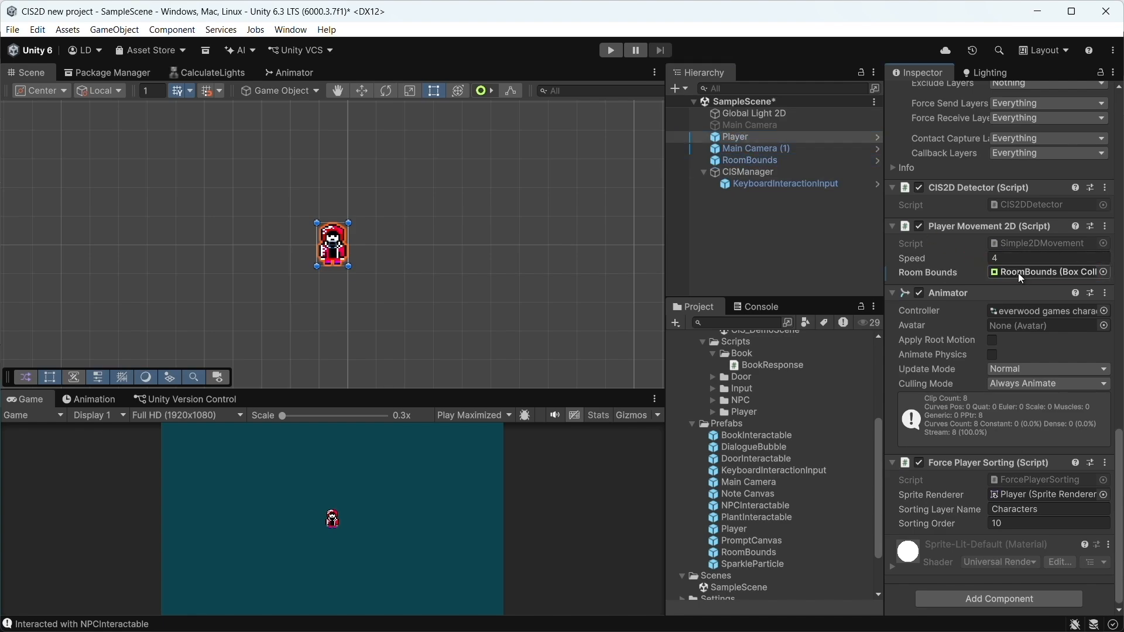
- Enlarge the RoomBounds box collider toward the right, top and left to a size of about 0.418 by 0.457
click(731, 157)
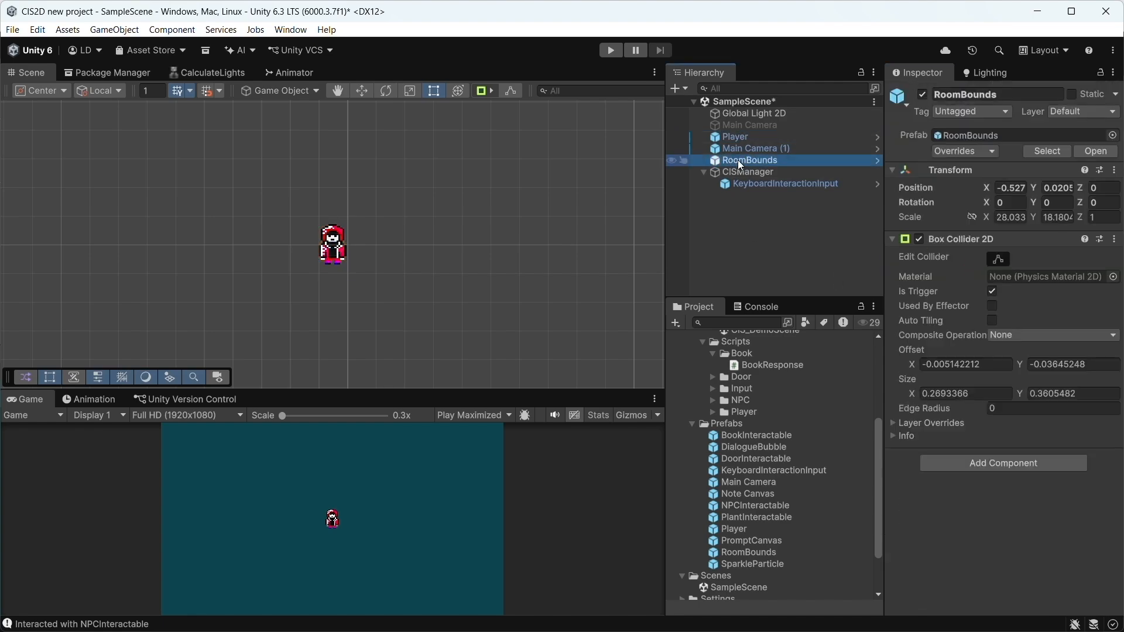
click(995, 260)
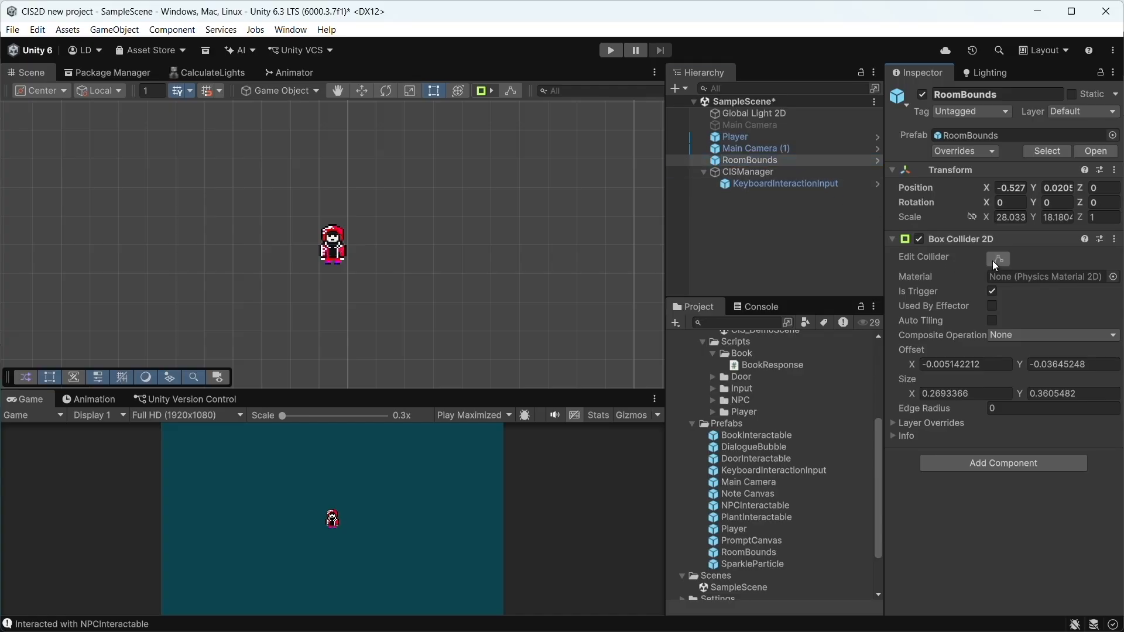
drag(436, 265, 500, 264)
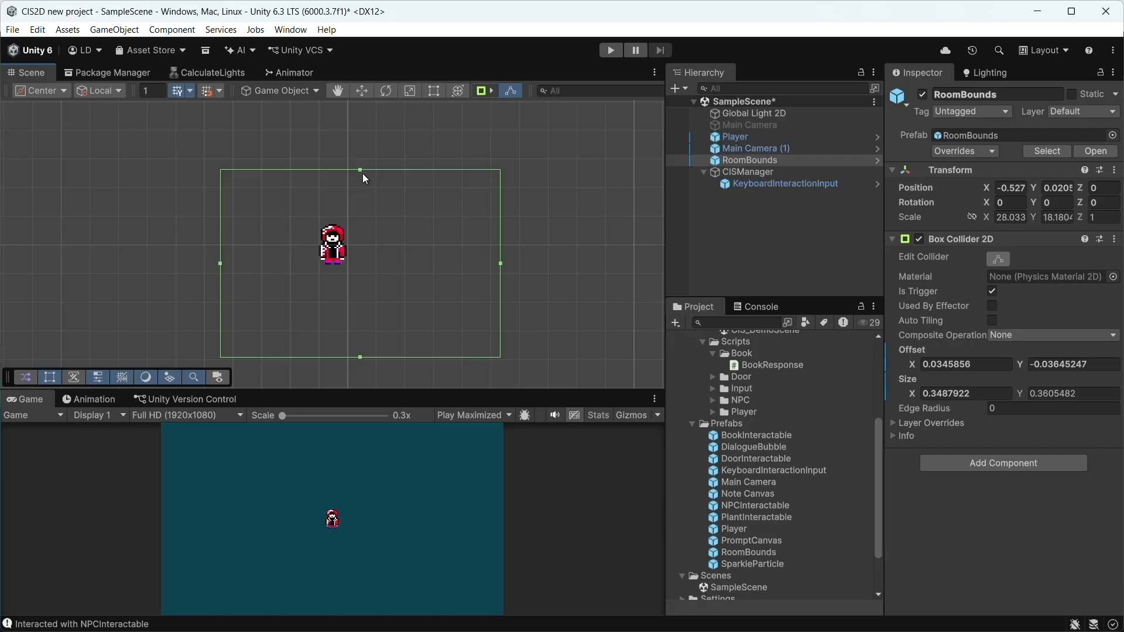
drag(361, 168, 376, 119)
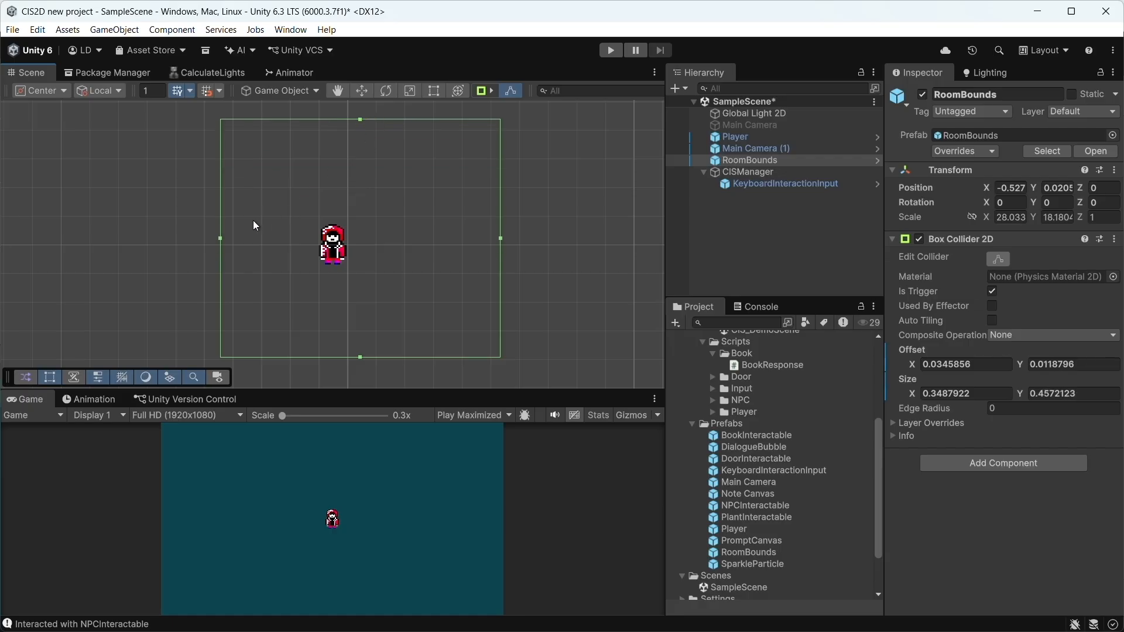
drag(219, 238, 164, 240)
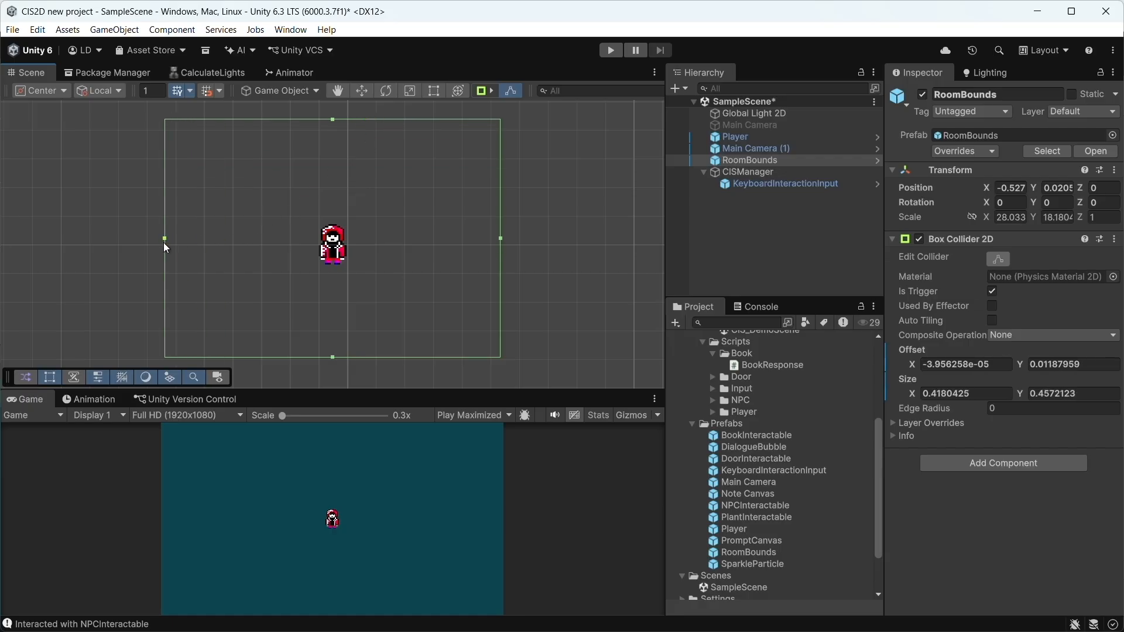
- Set Main Camera (1)'s background to light pink DFC8D1 and save the scene
click(767, 145)
scroll(953, 417, down, 3)
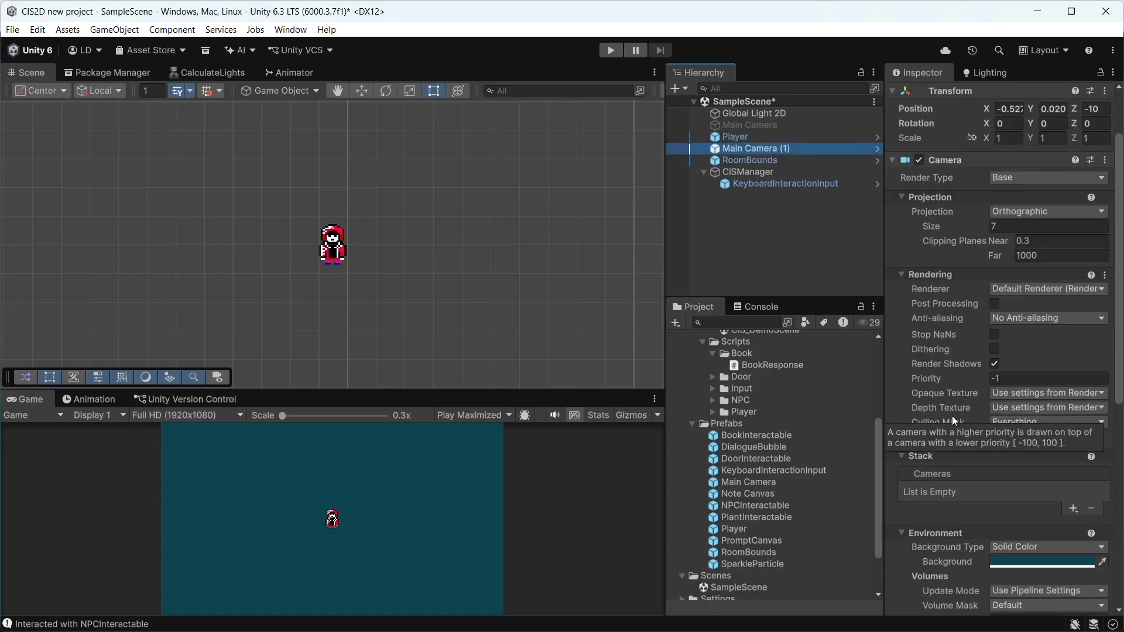
click(1024, 446)
click(1007, 243)
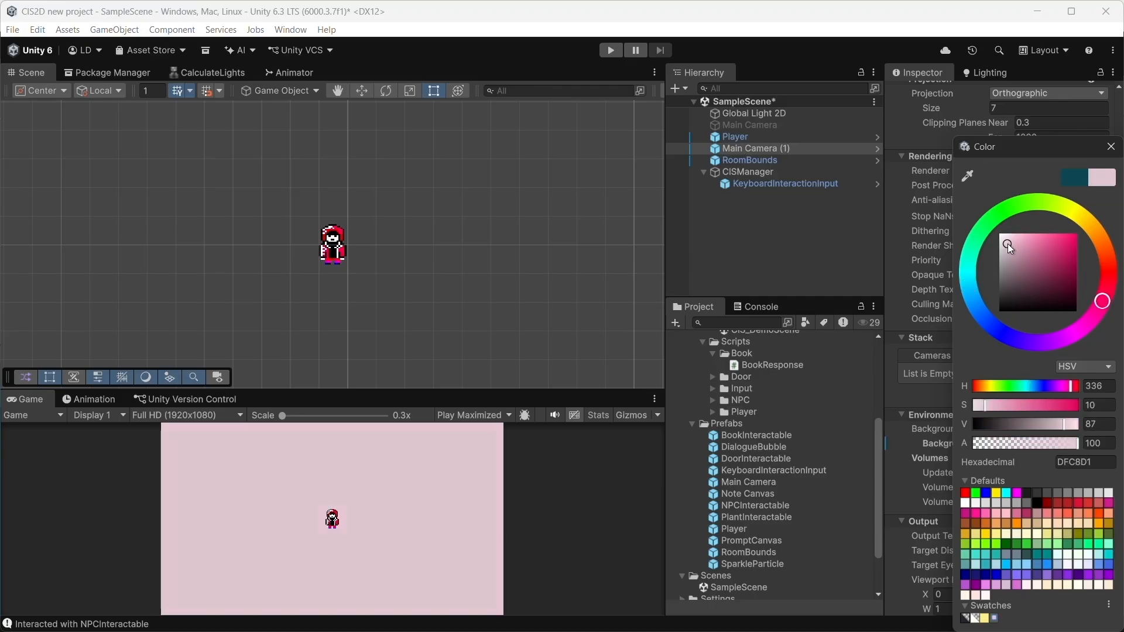
click(1111, 147)
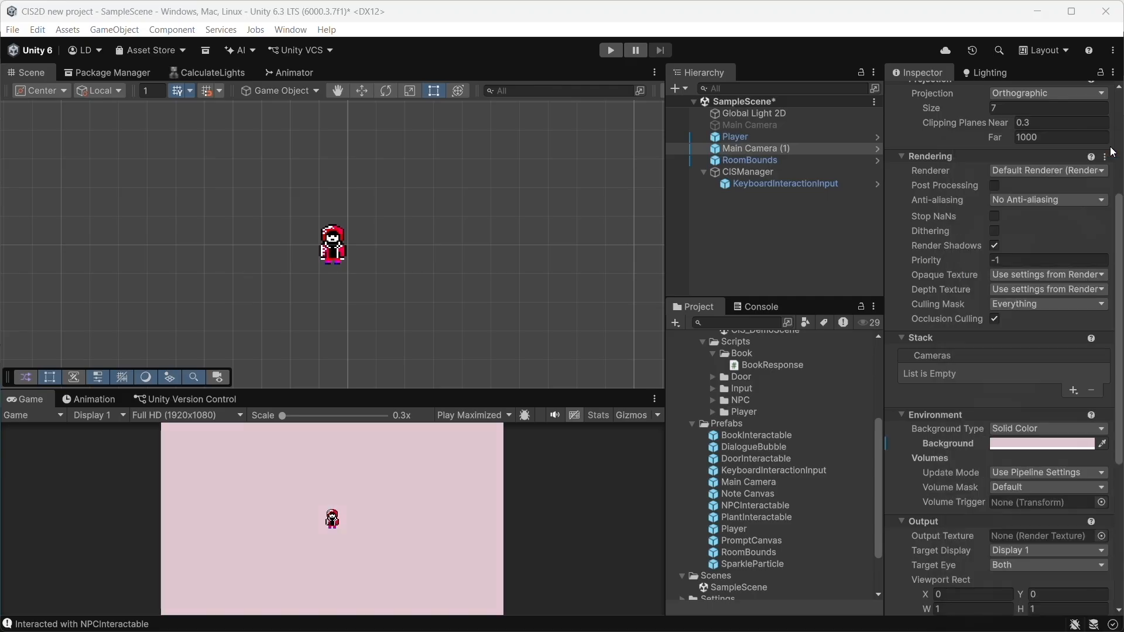
key(ctrl+s)
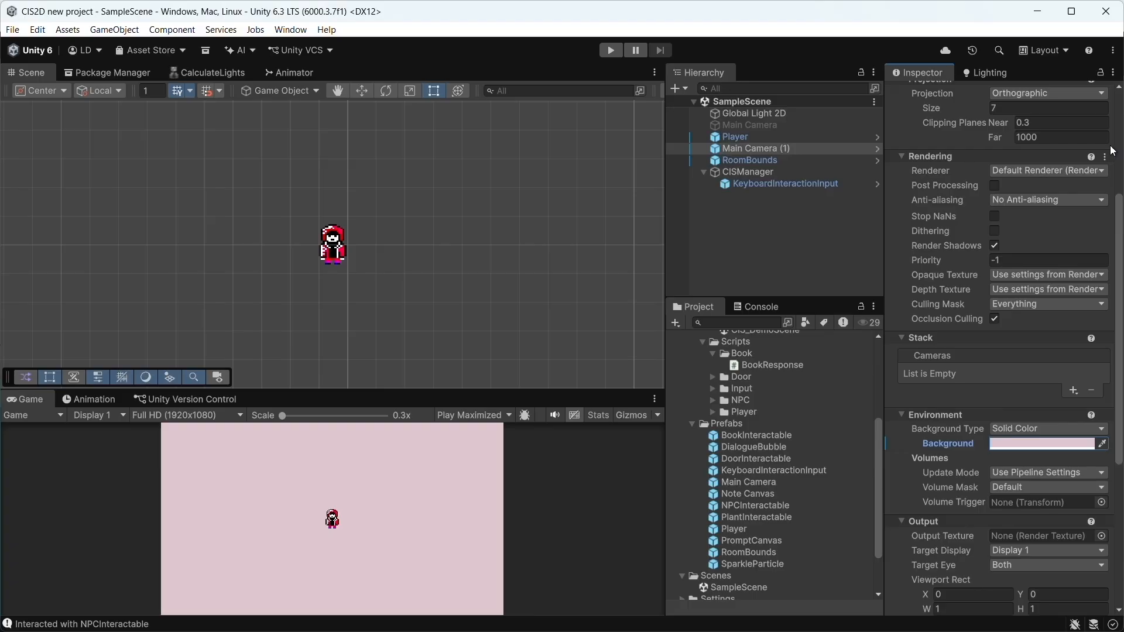
- Add the PromptCanvas prefab to SampleScene and assign its PromptRoot as CISManager's Ui Source and World Anchor
drag(753, 535, 747, 175)
drag(838, 189, 1010, 267)
drag(762, 181, 1030, 306)
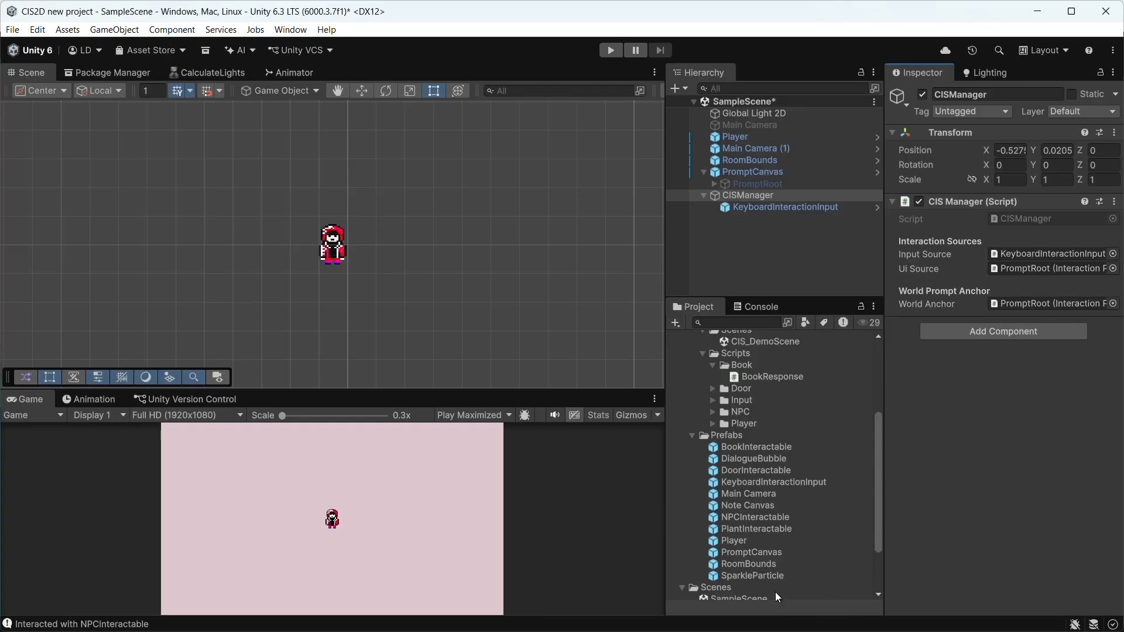
- Place the PlantInteractable prefab at about X -3.37, Y 1.38 and play-test walking to the plant and inspecting it
drag(749, 526, 252, 209)
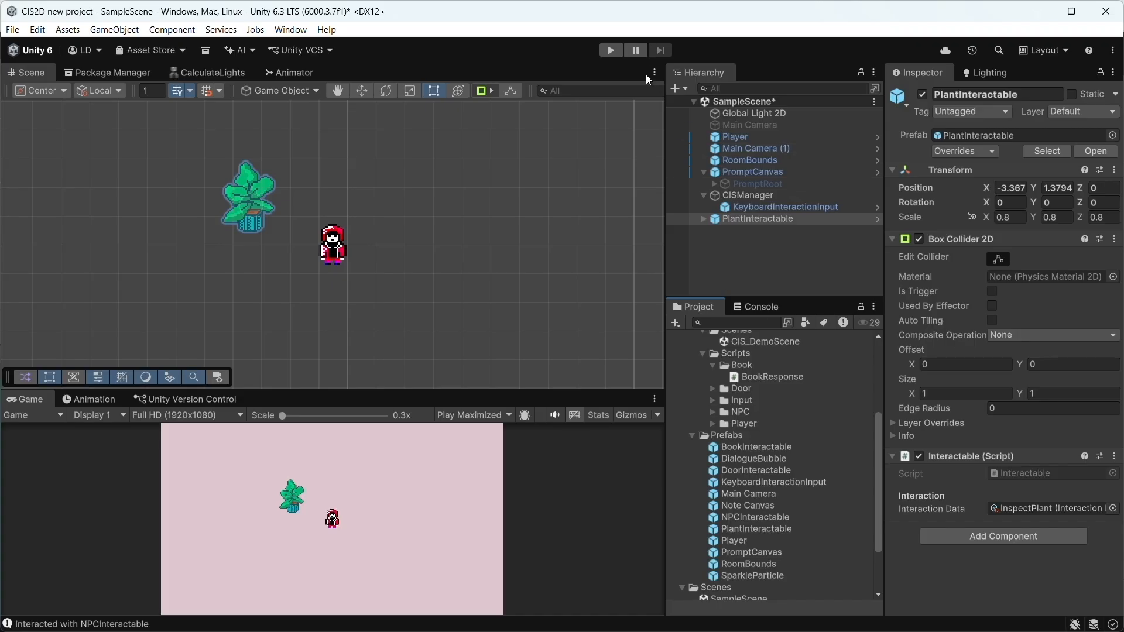
click(611, 51)
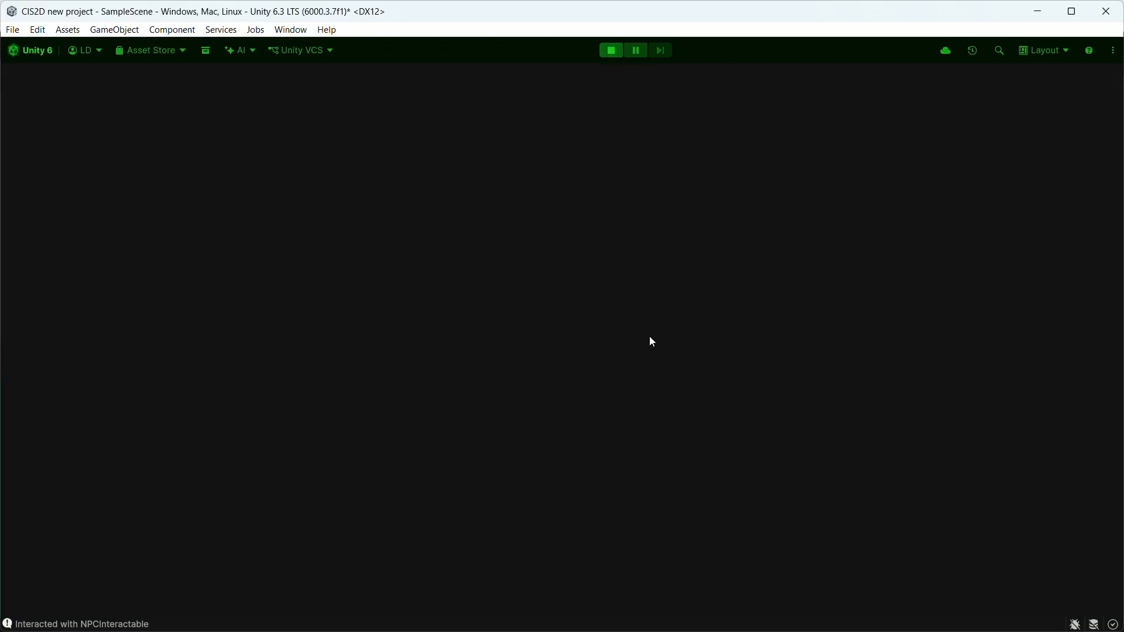
key(a)
key(w)
key(w)
key(a)
key(e)
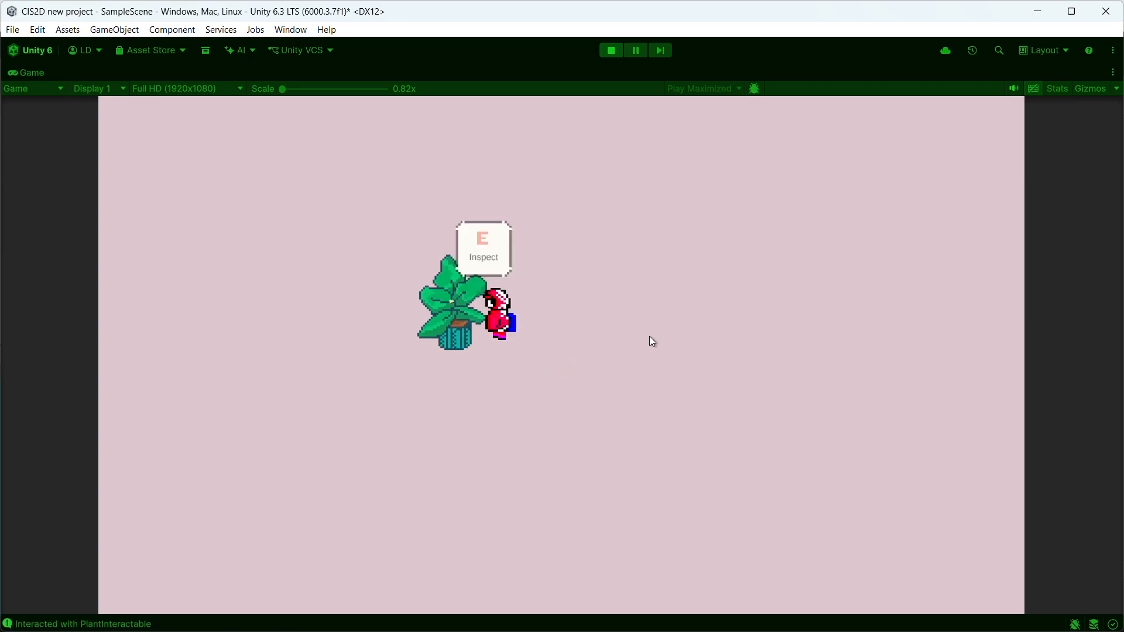
key(d)
key(a)
key(a)
click(610, 52)
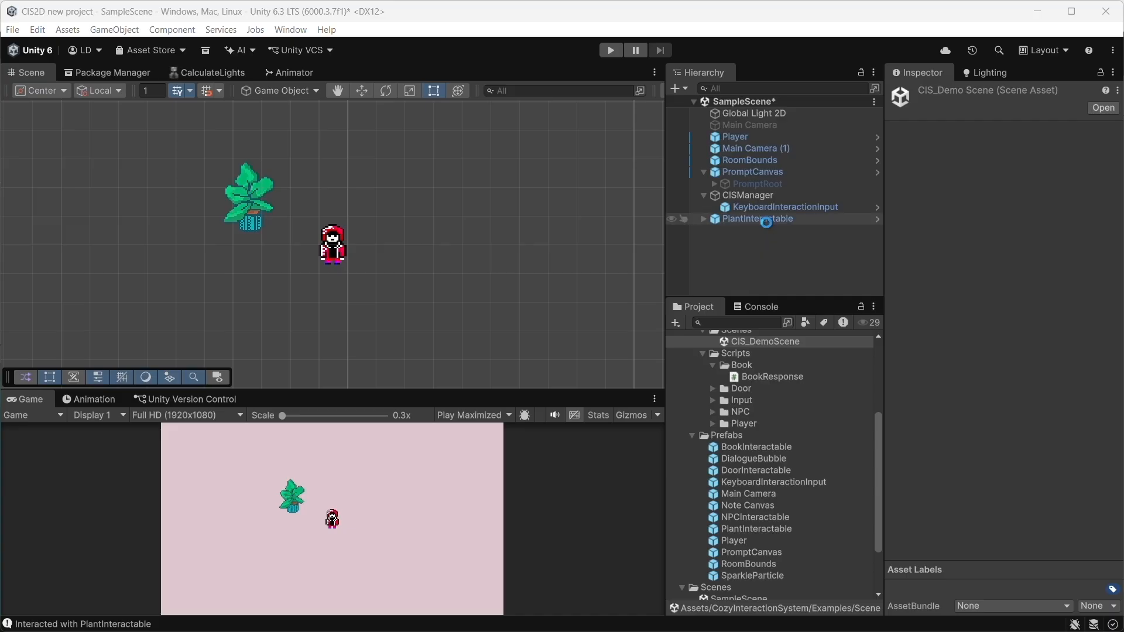
- Expand PlantInteractable and examine the components of its InteractionTrigger and Visual children
click(765, 220)
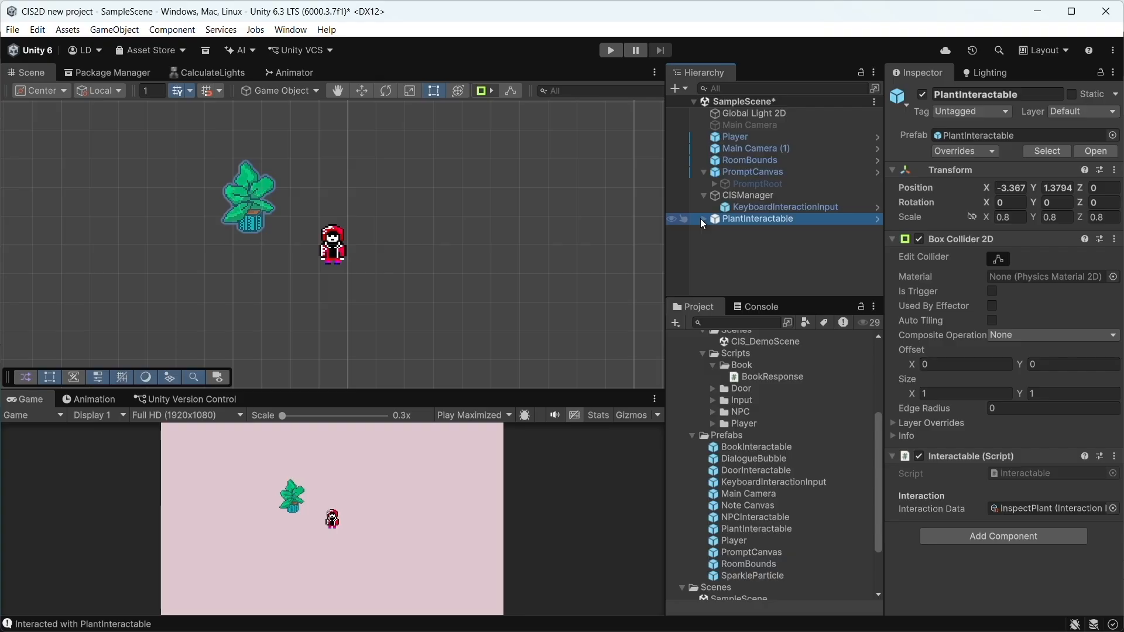
click(700, 219)
click(753, 227)
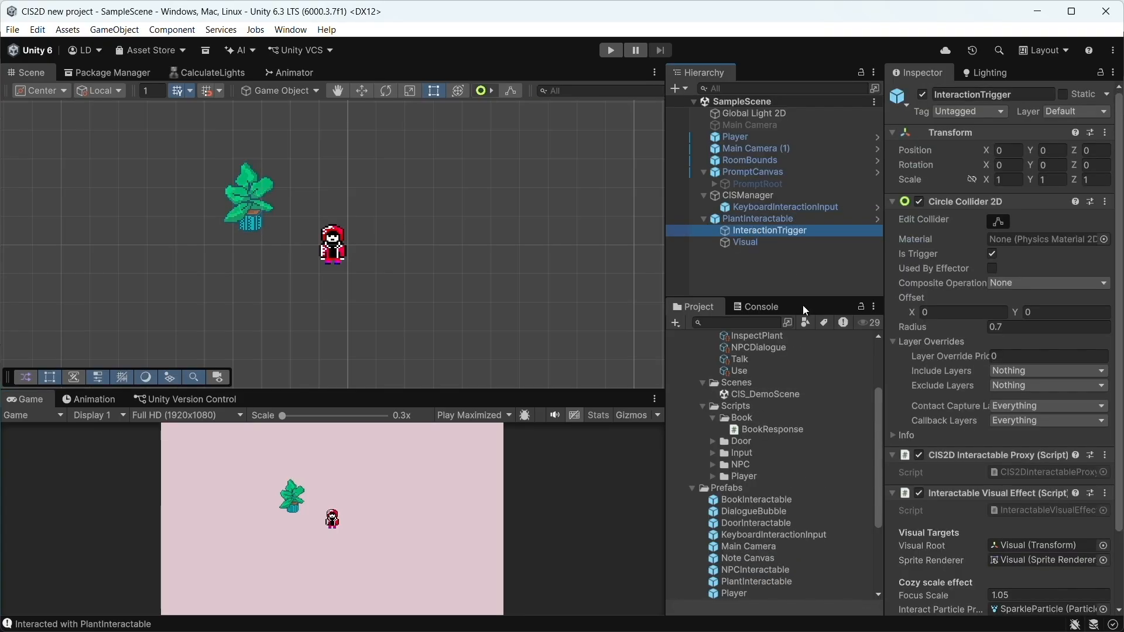
scroll(981, 458, down, 3)
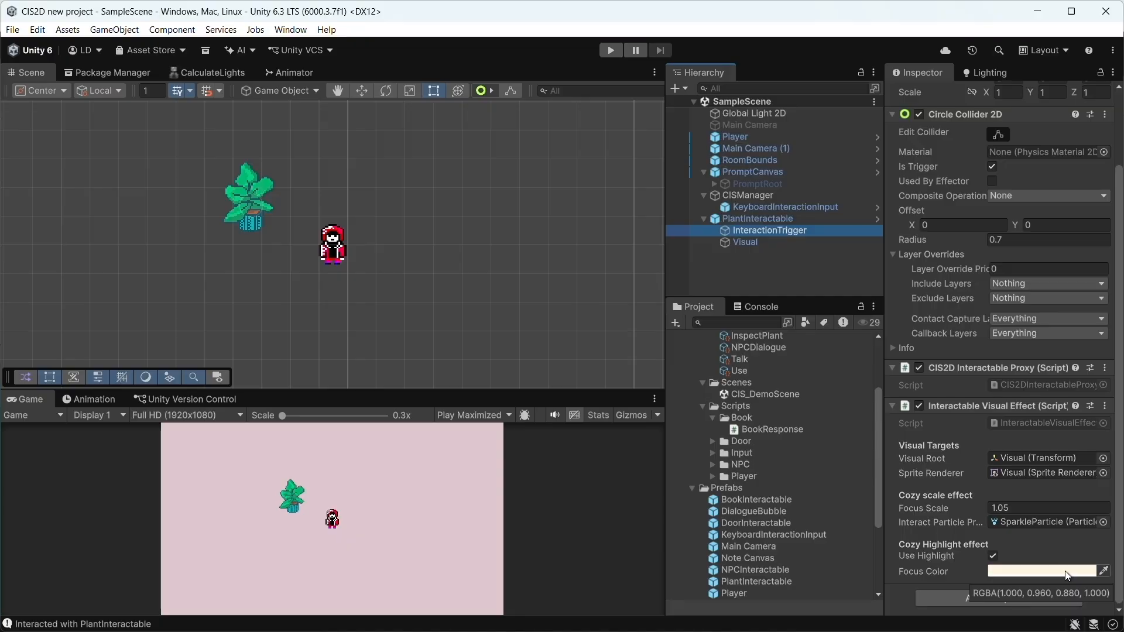
click(755, 242)
- Place the NPCInteractable prefab at about X -3.41, Y -1.07 and play-test talking to the cat
drag(742, 570, 251, 276)
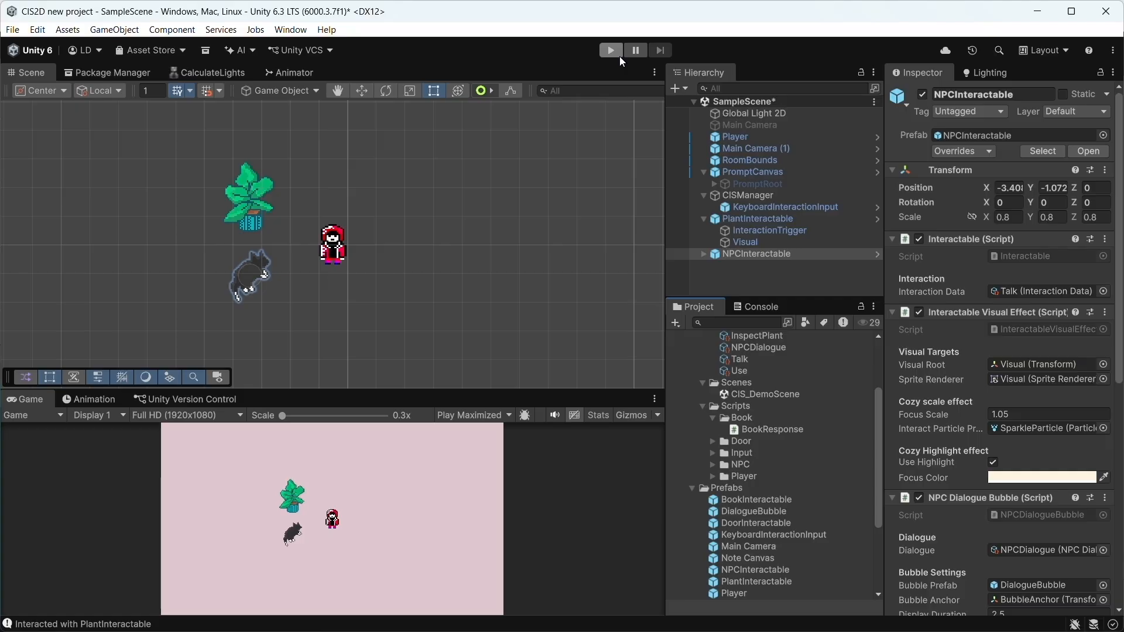
click(605, 51)
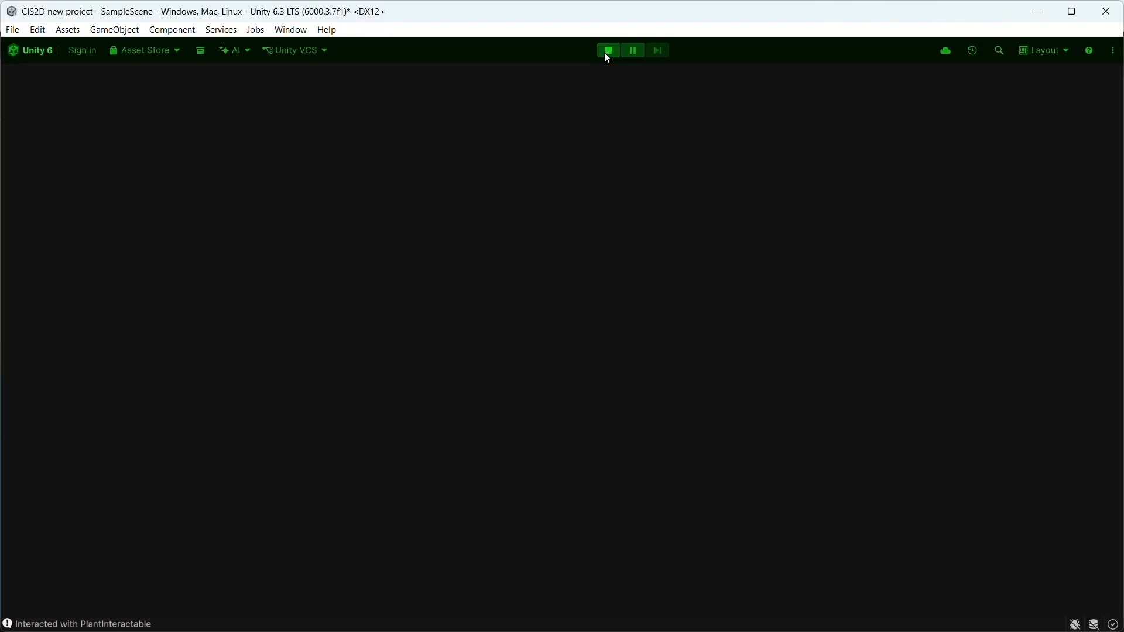
key(s)
key(a)
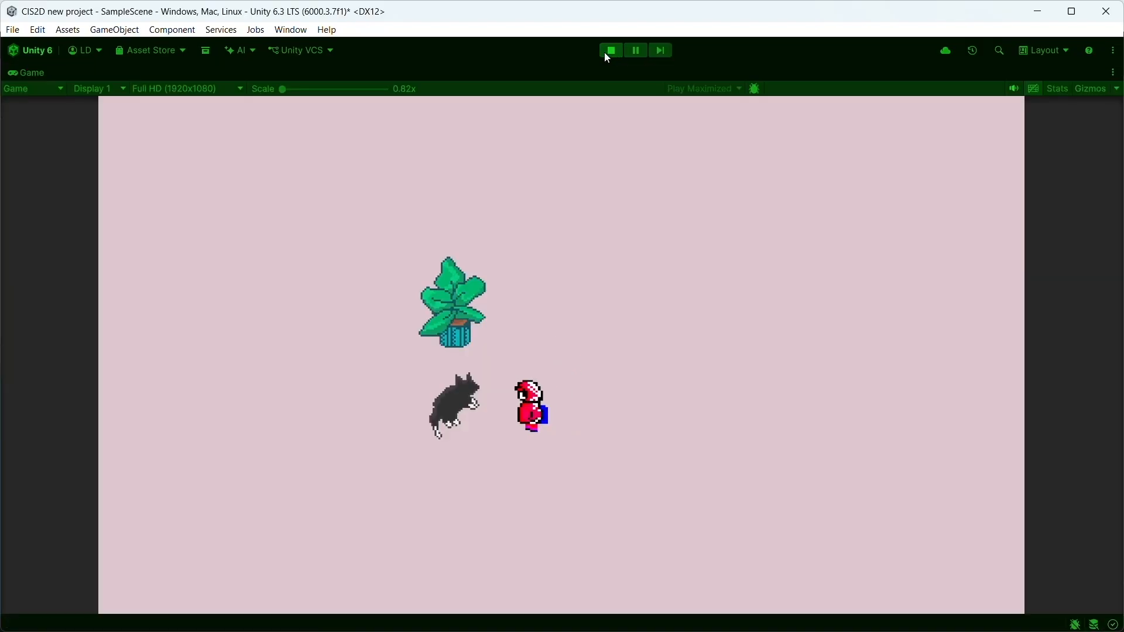
key(e)
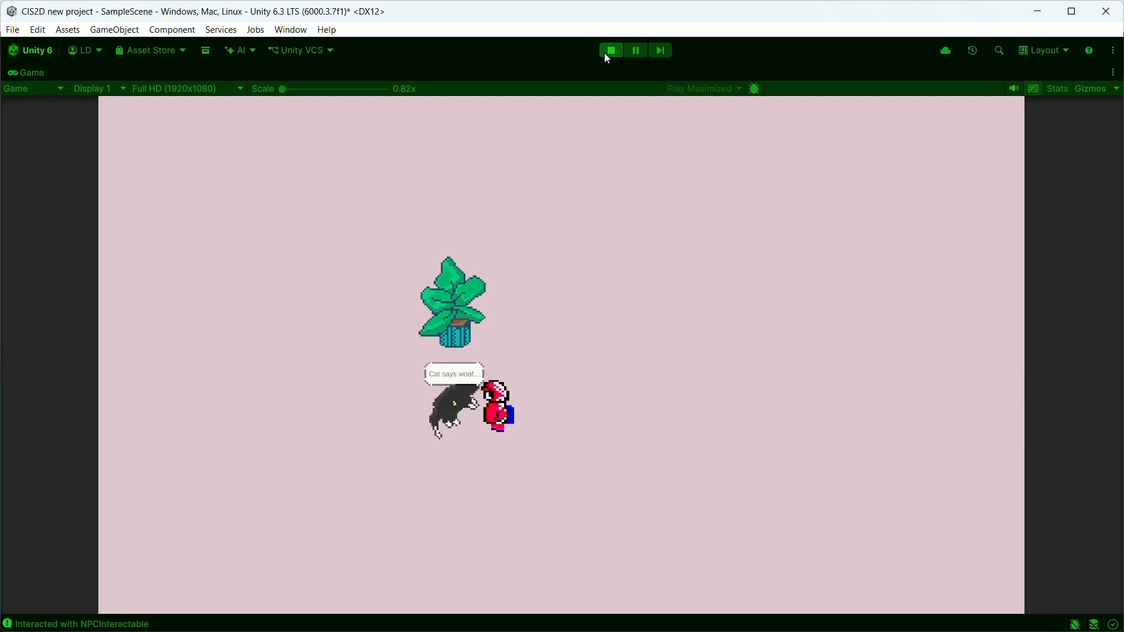
key(d)
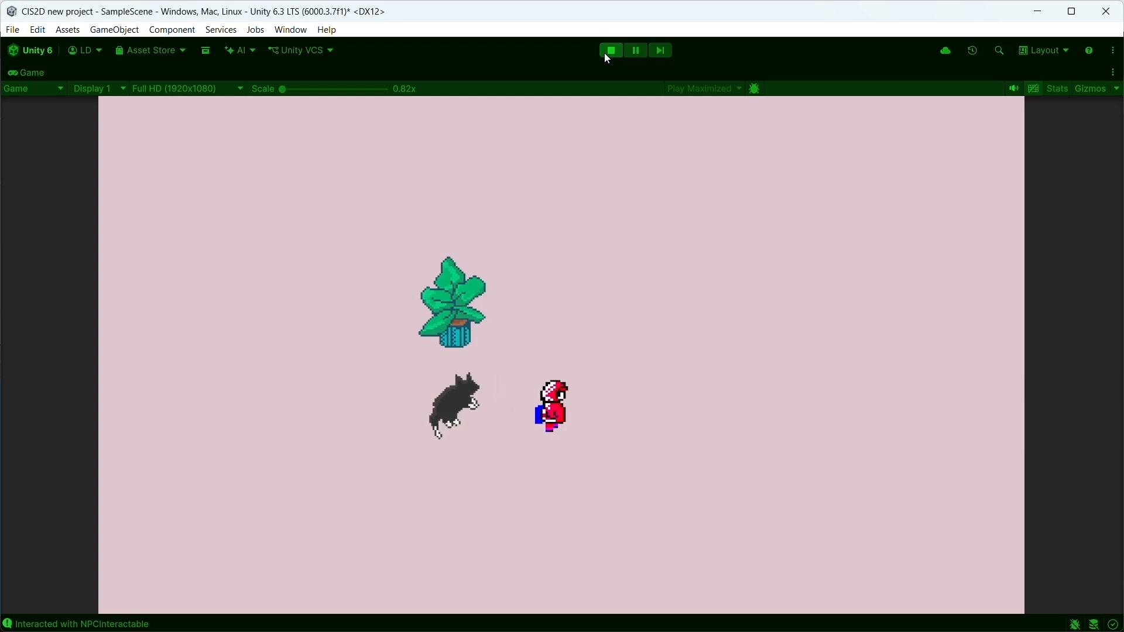
click(613, 55)
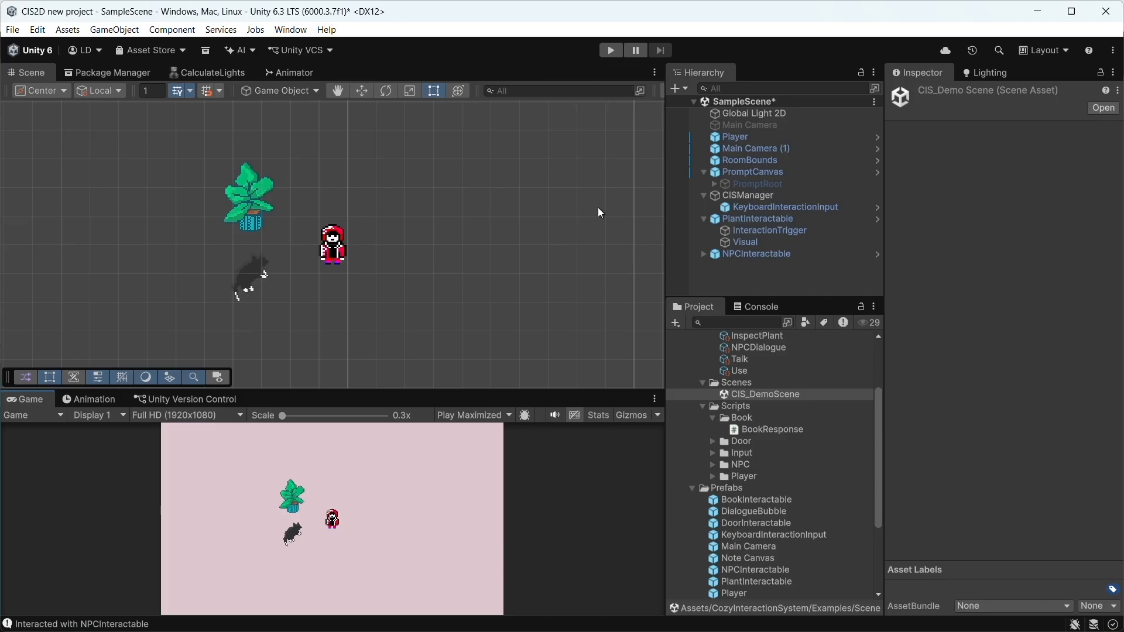
- Replace "woof" with "meow" in the text of the NPCDialogue asset used by NPCInteractable, and save
click(703, 254)
click(703, 254)
scroll(1110, 452, down, 2)
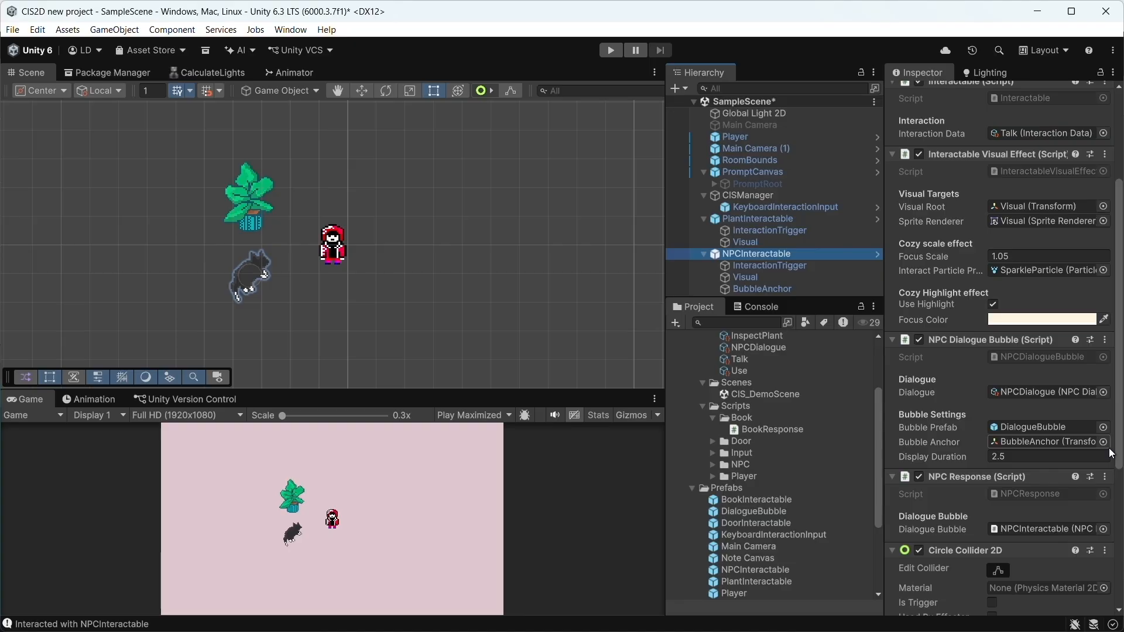
click(993, 393)
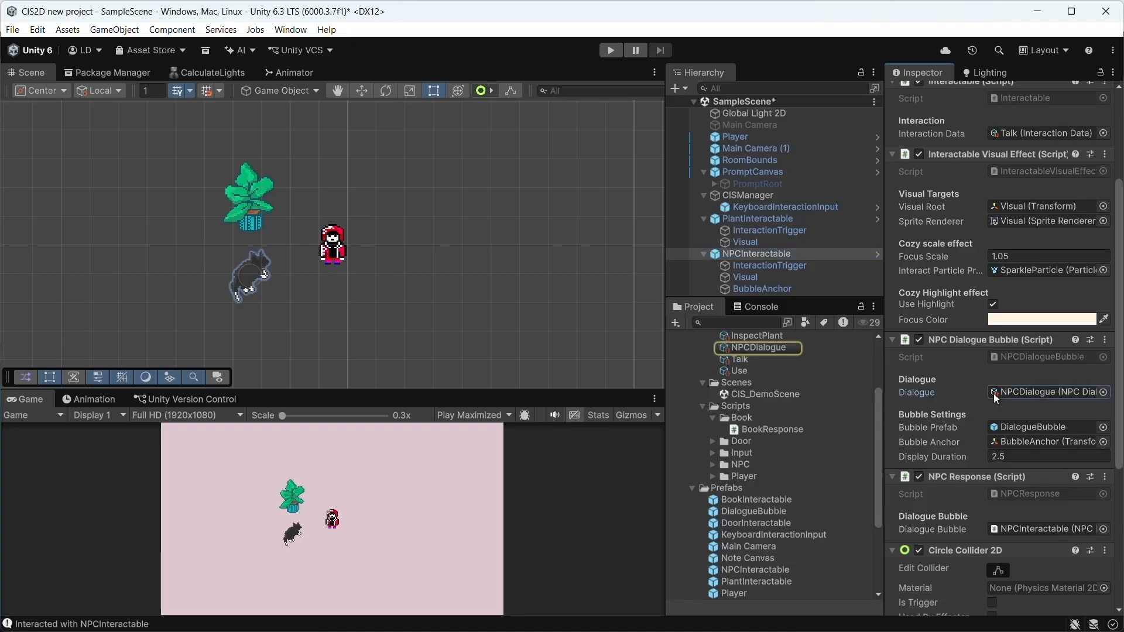
click(728, 349)
double_click(951, 178)
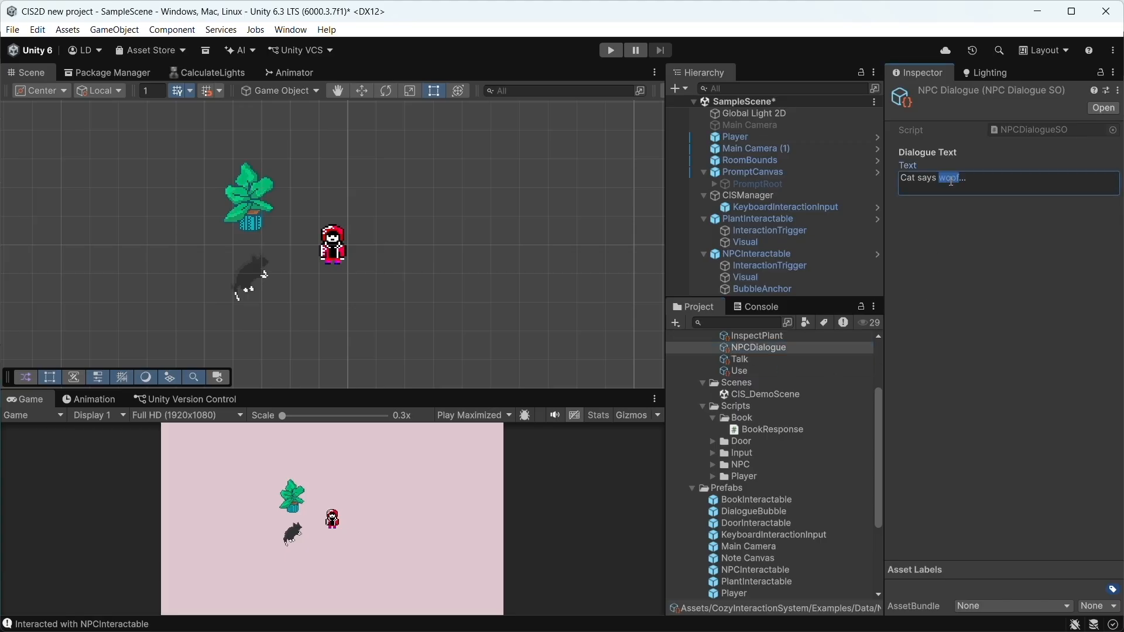
text(meow)
key(ctrl+s)
- Place the DoorInteractable prefab at about X 2.23, Y 0.01 and play-test opening and closing the door
click(765, 394)
click(752, 525)
drag(751, 524, 413, 249)
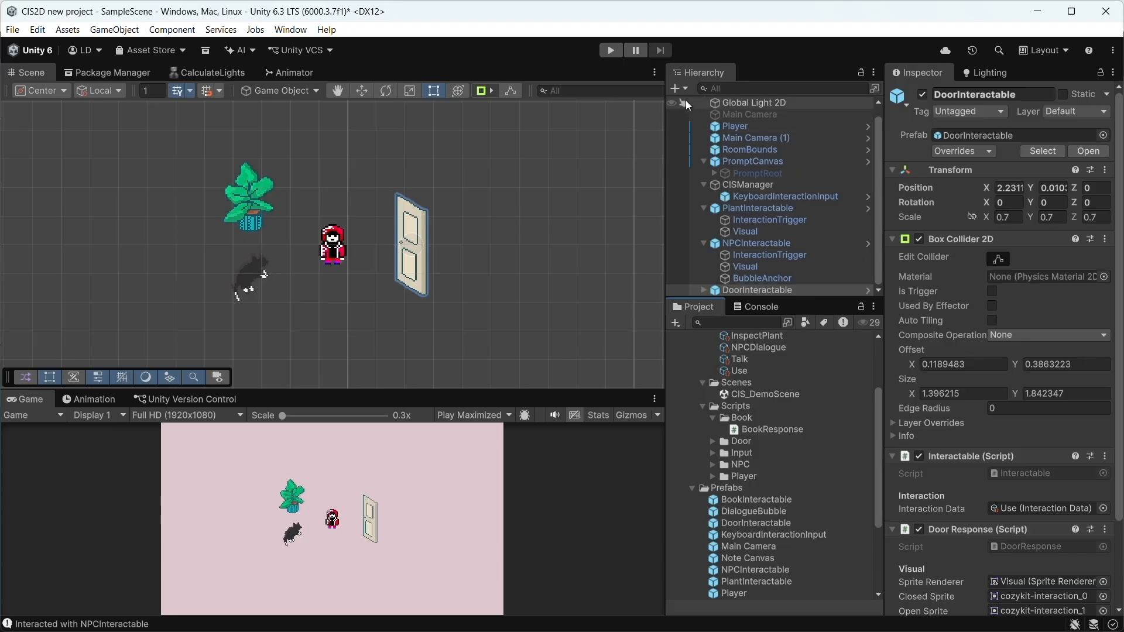
click(605, 52)
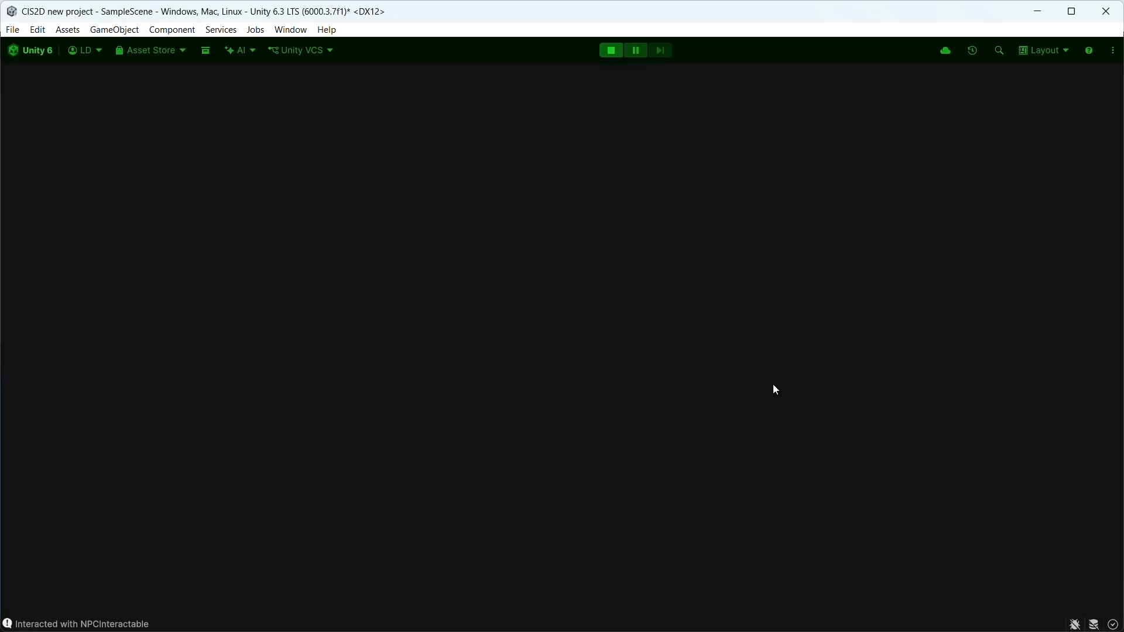
key(d)
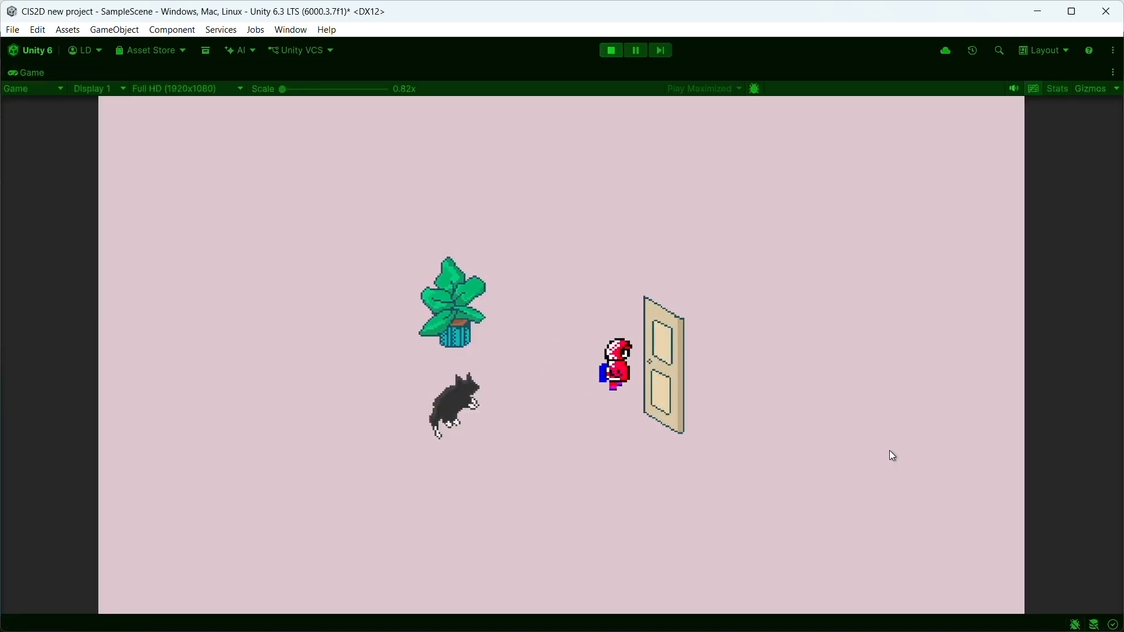
key(e)
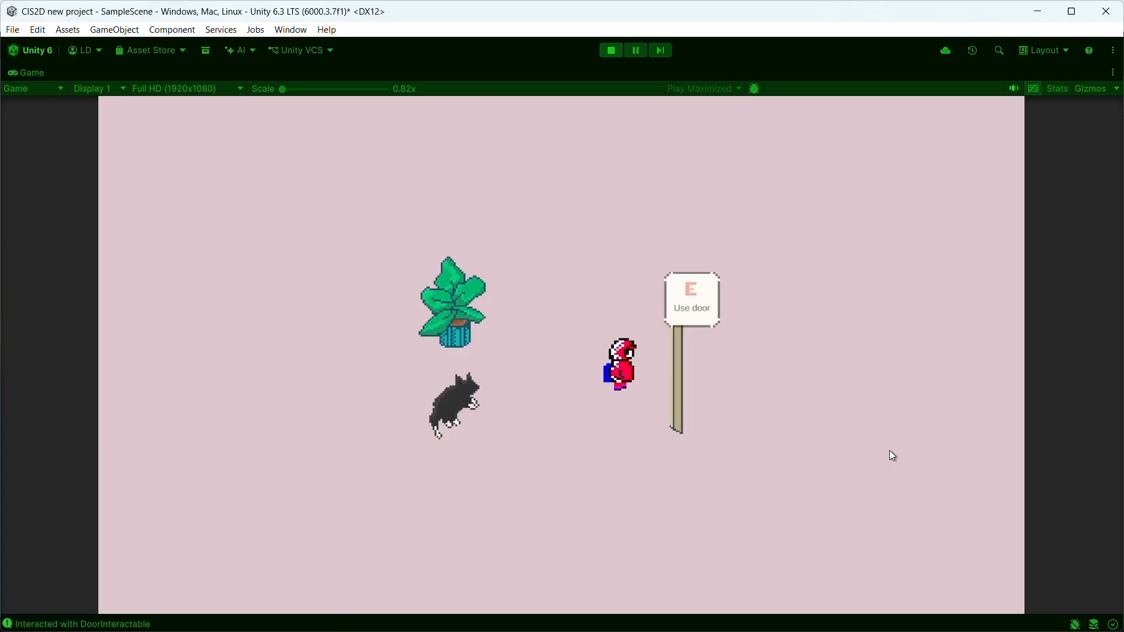
key(e)
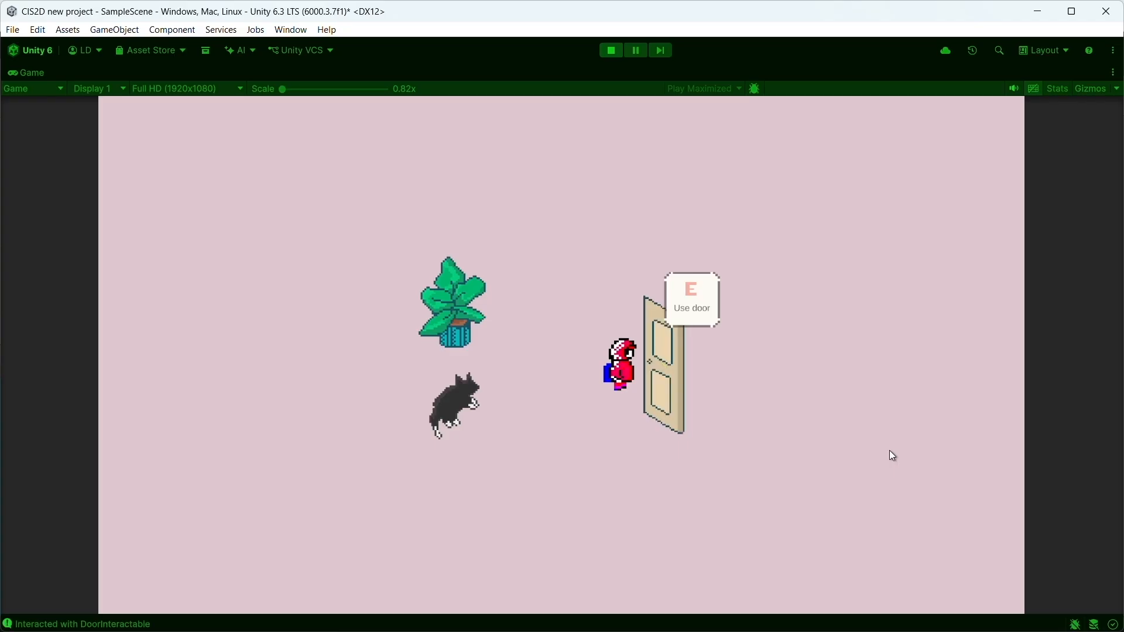
click(611, 51)
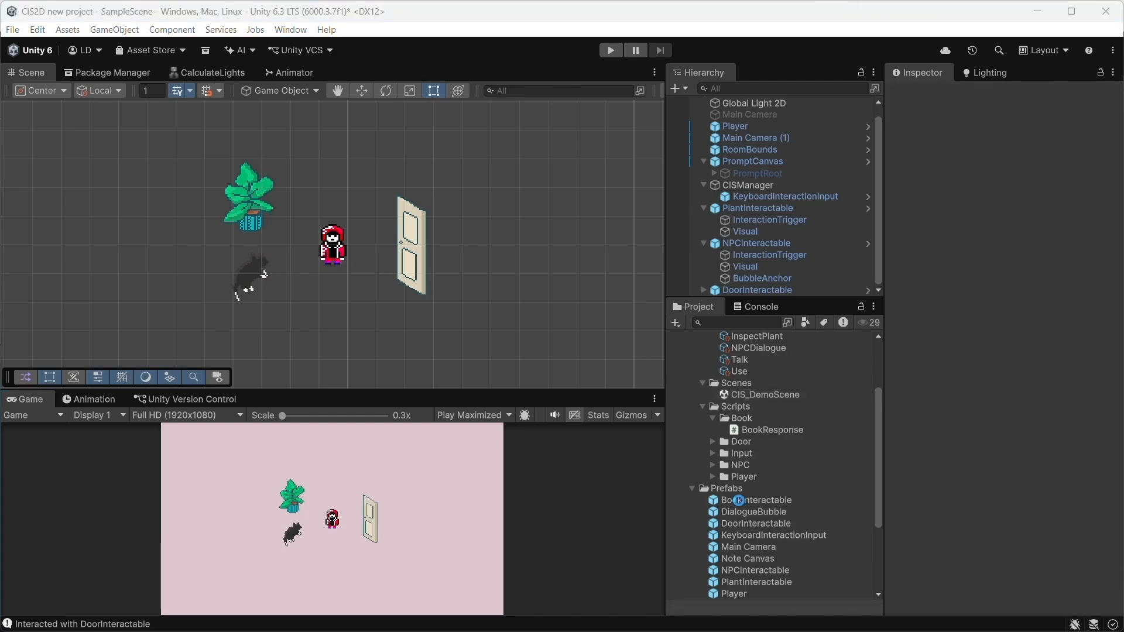
- Place the BookInteractable prefab at about X -0.28, Y -2.58 and play-test opening and closing the book
drag(738, 500, 344, 326)
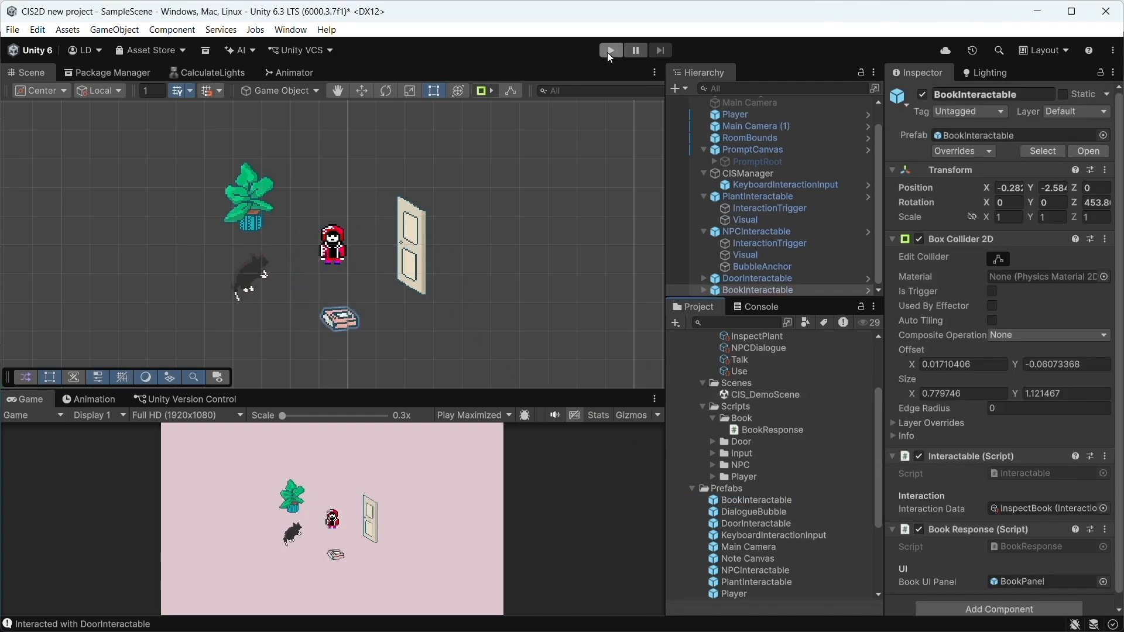
click(609, 51)
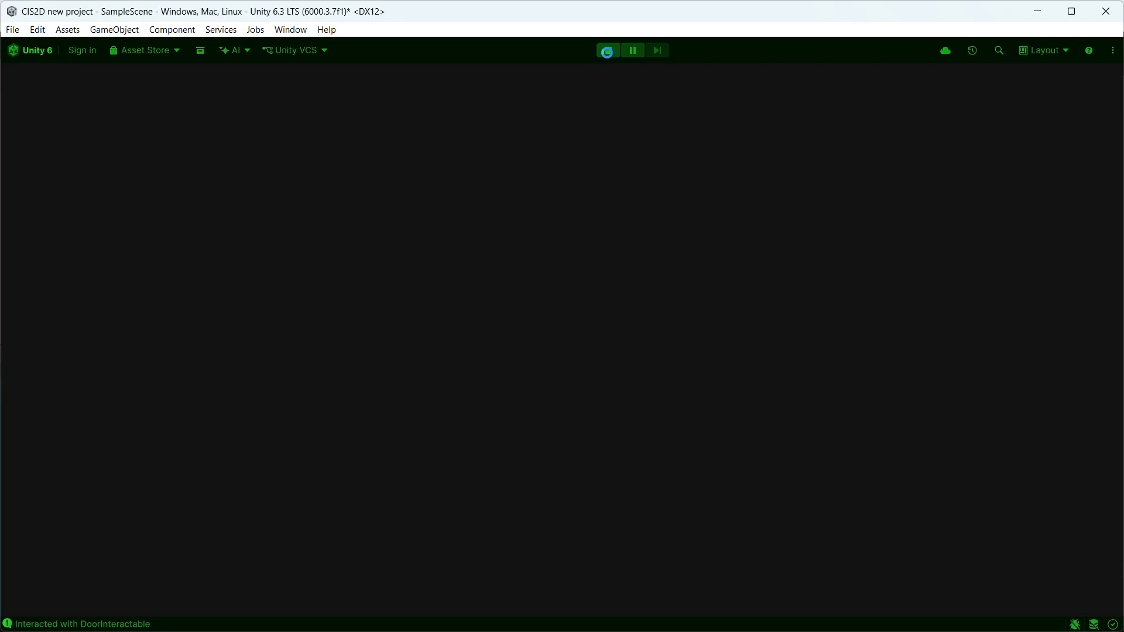
key(s)
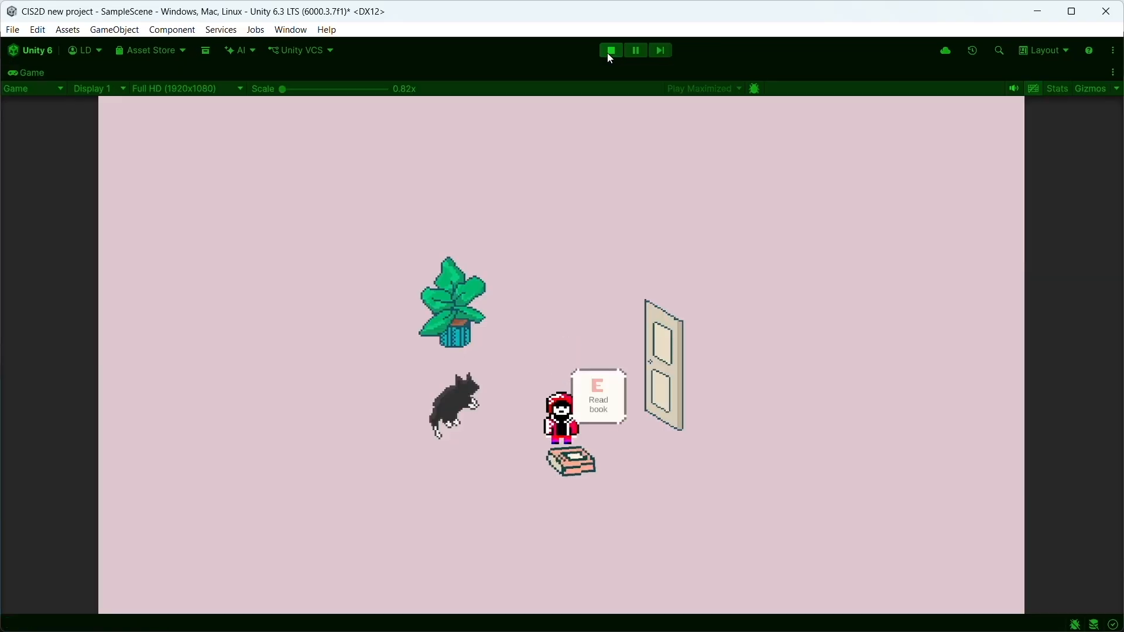
key(e)
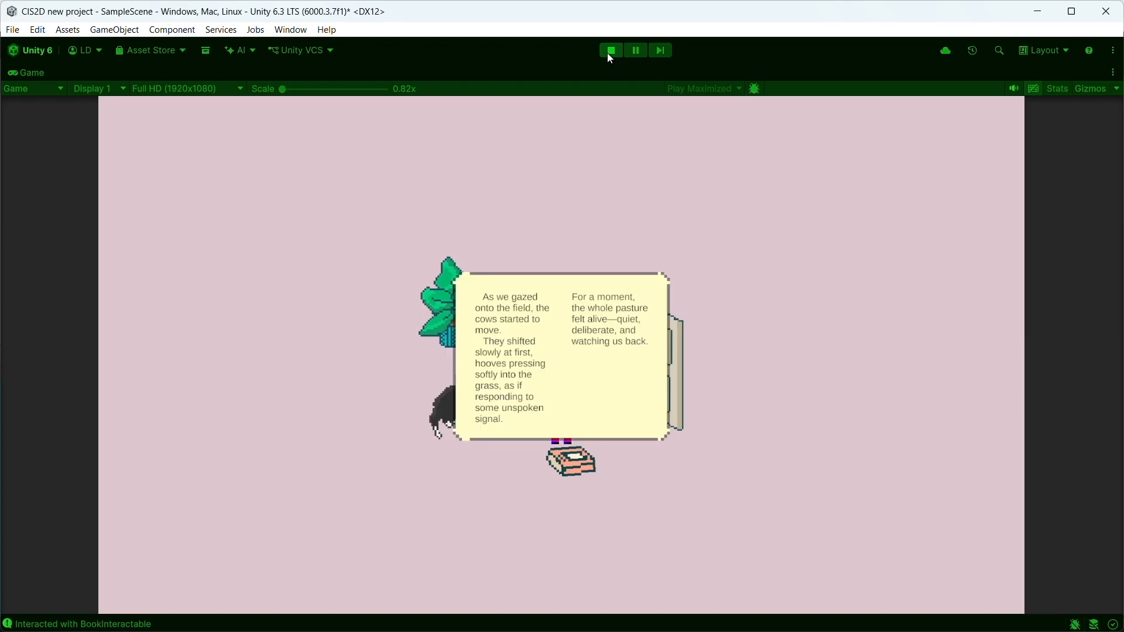
key(e)
key(w)
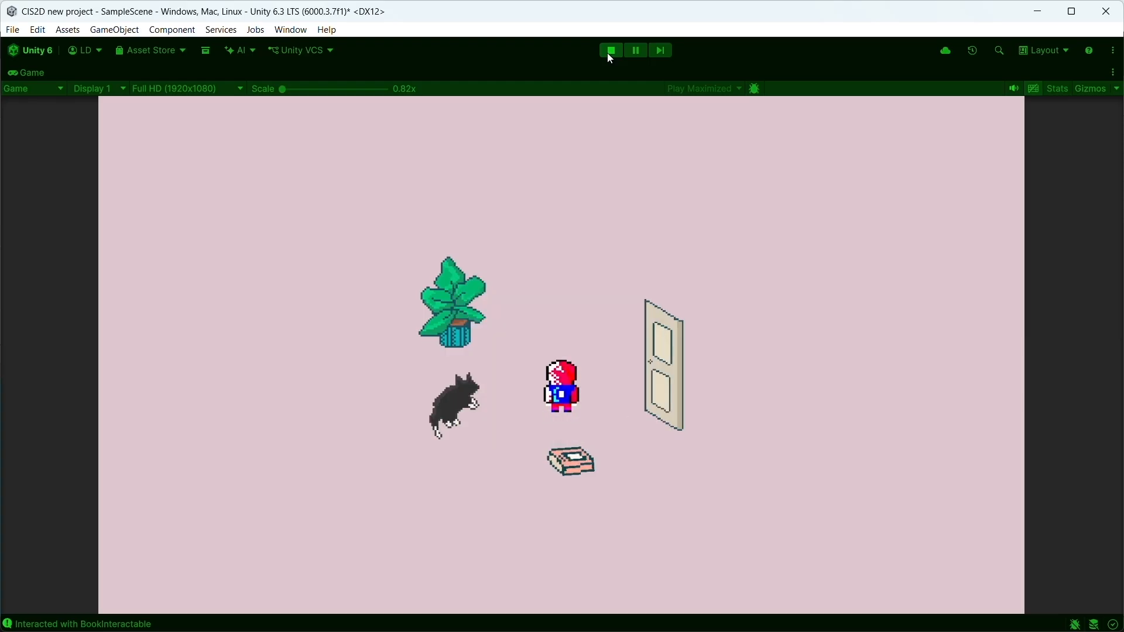
click(610, 52)
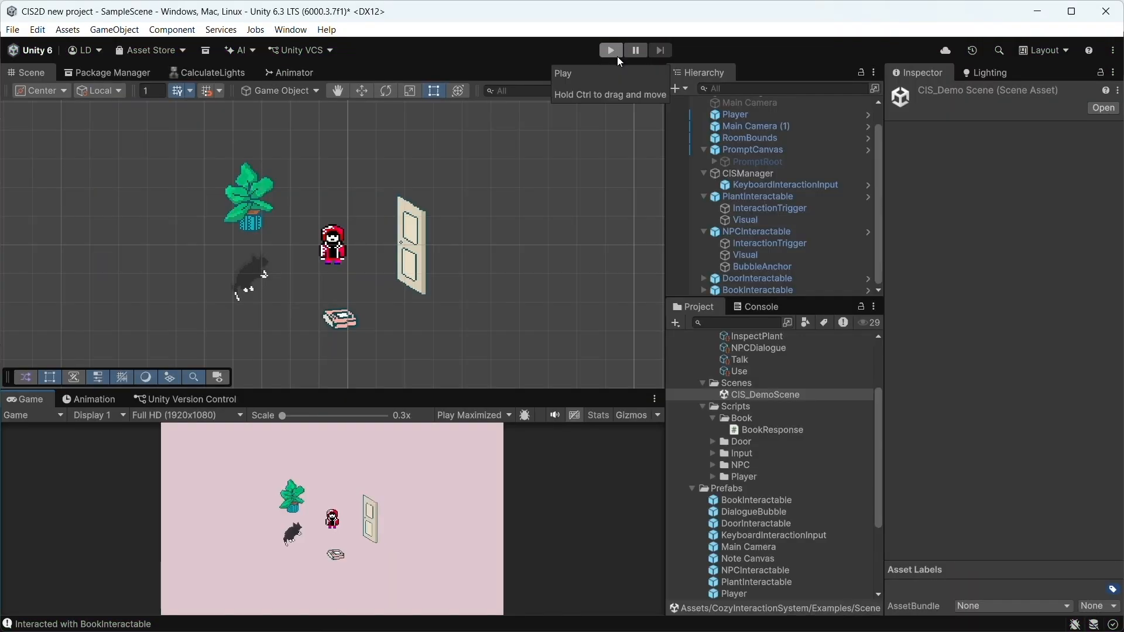